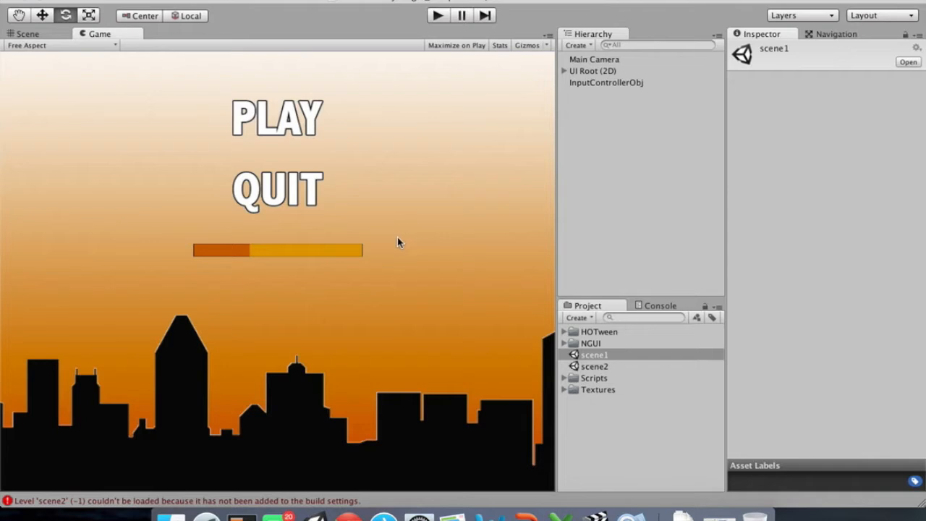
# Open scene2 to view its contents, and return to scene1.
pyautogui.click(615, 356)
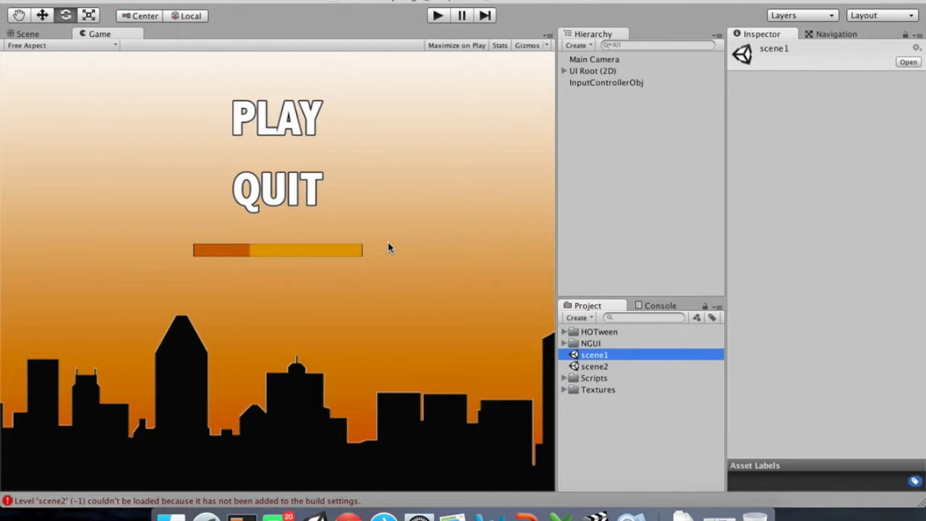
pyautogui.doubleClick(599, 367)
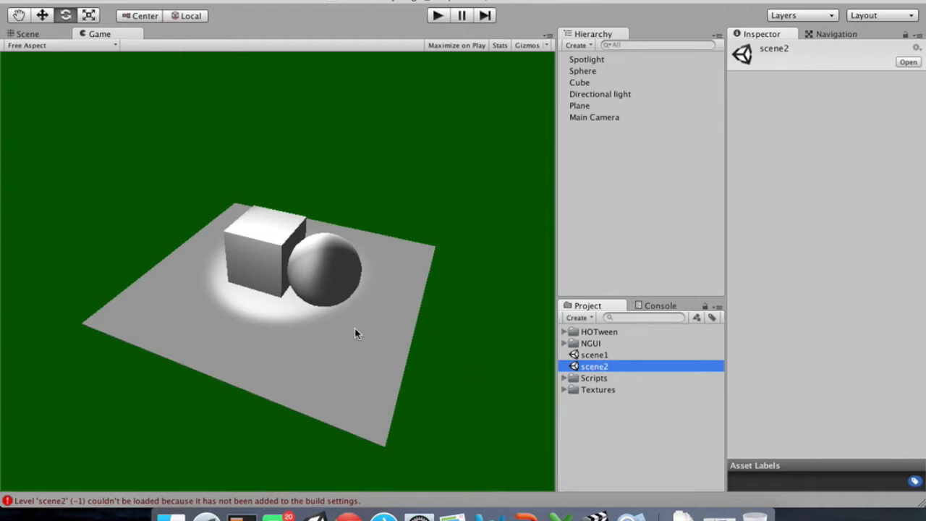
pyautogui.doubleClick(593, 355)
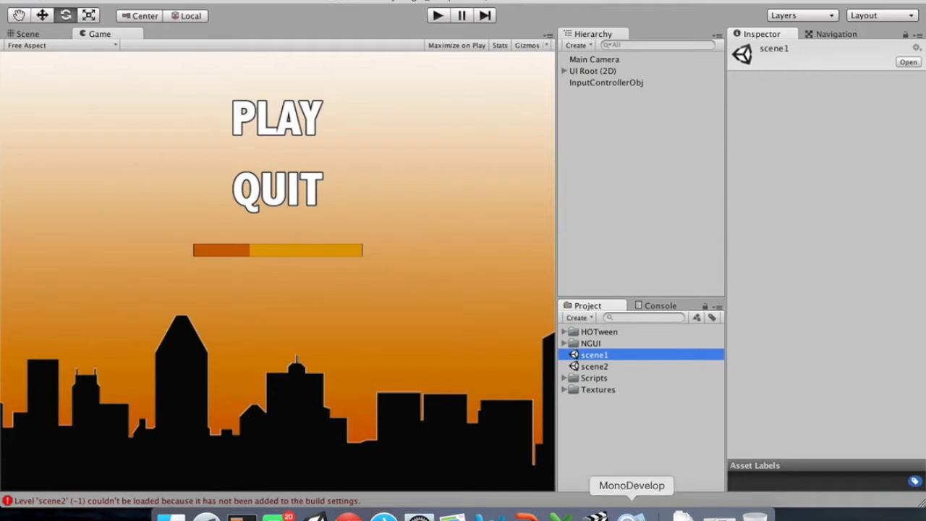
# Open the InputController script from the Scripts folder in MonoDevelop.
pyautogui.click(623, 515)
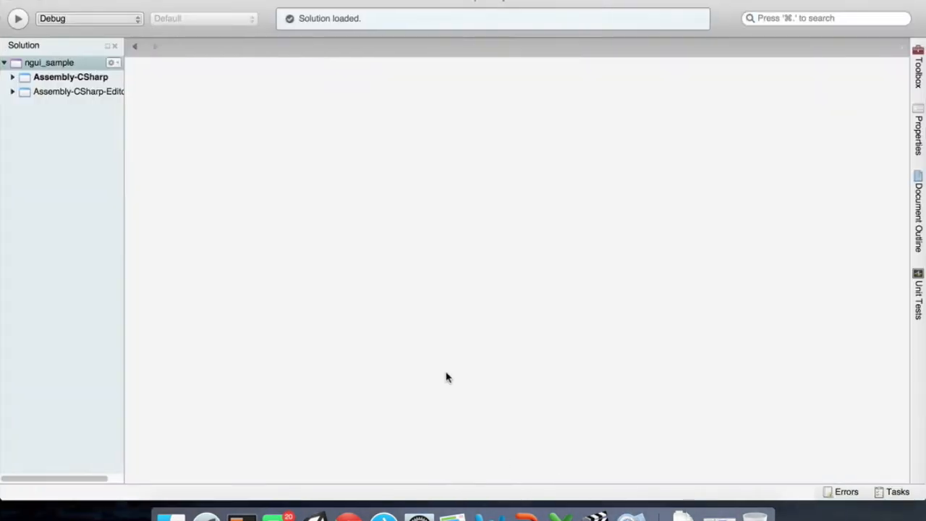
pyautogui.hotkey('ctrl', 'Left')
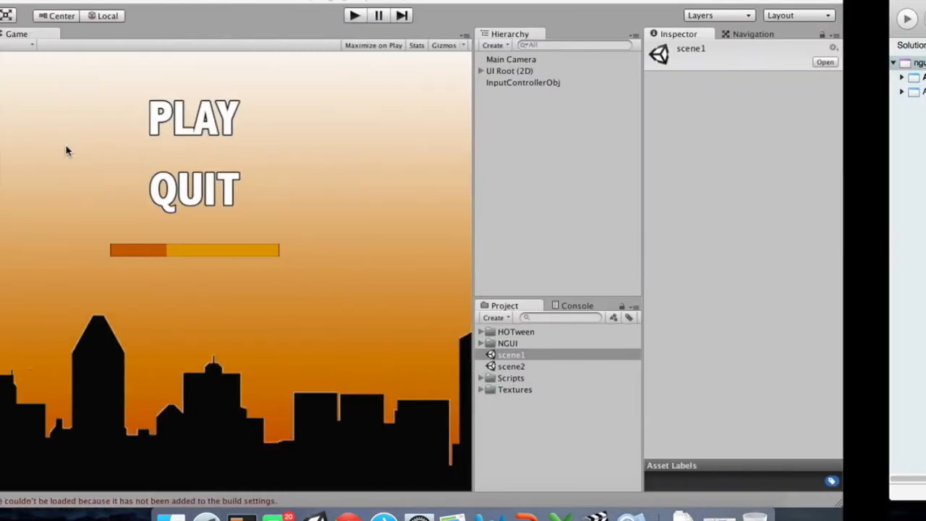
pyautogui.click(564, 378)
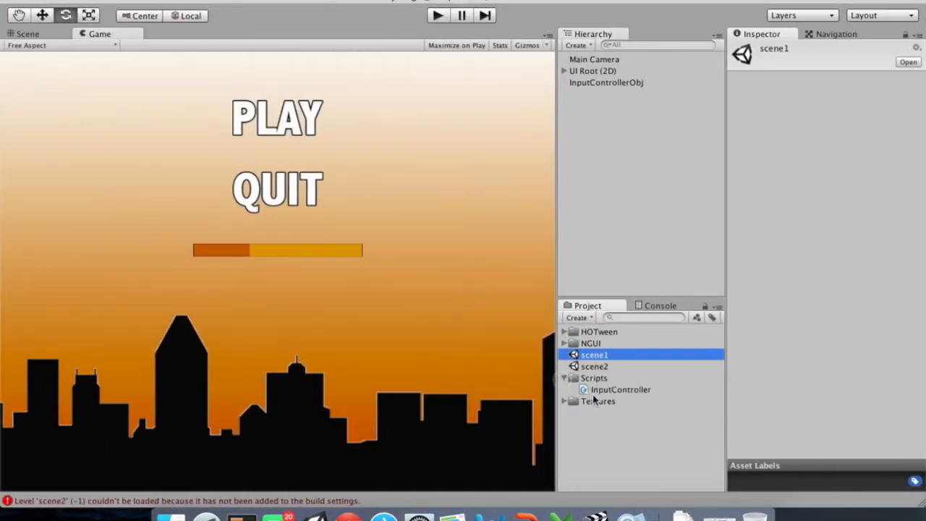
pyautogui.click(594, 401)
pyautogui.doubleClick(594, 389)
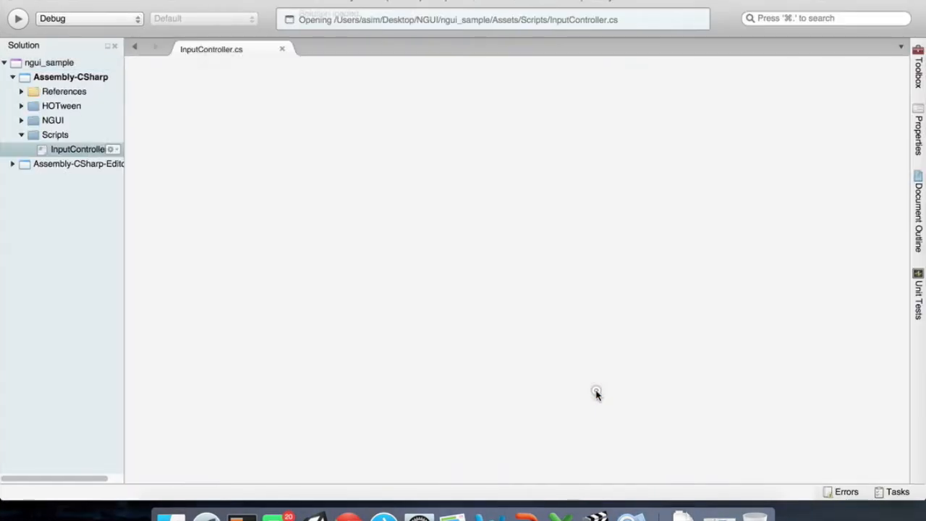
# Examine the fillProgressBar coroutine, focusing on the panel alpha fade-out loop and the Application.LoadLevel("scene2") call.
pyautogui.scroll(-10, 370, 240)
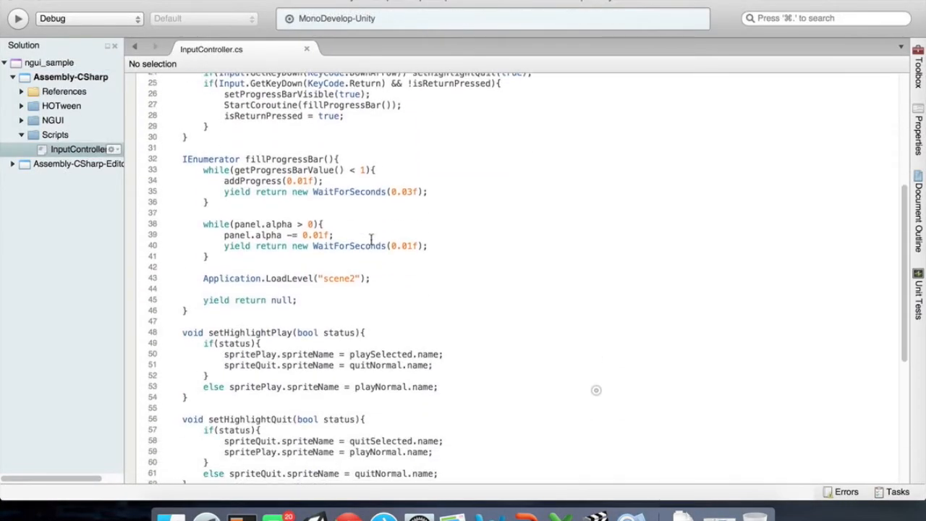
pyautogui.scroll(-3, 370, 238)
pyautogui.scroll(3, 370, 238)
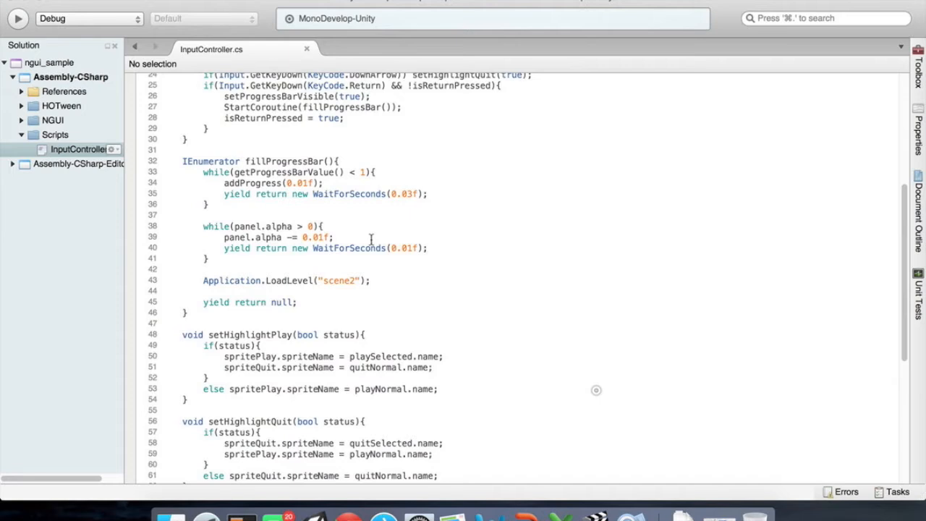
pyautogui.scroll(-1, 370, 240)
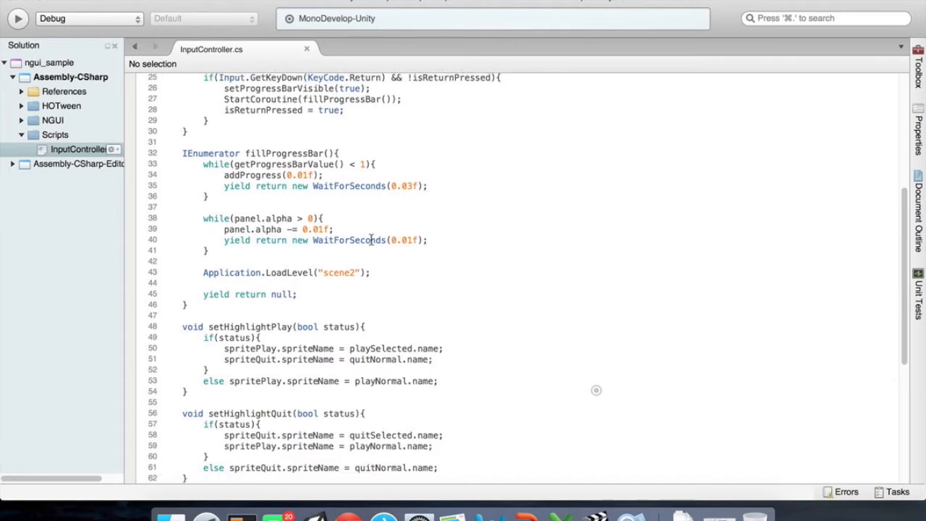
pyautogui.click(200, 218)
pyautogui.moveTo(200, 217); pyautogui.dragTo(248, 252)
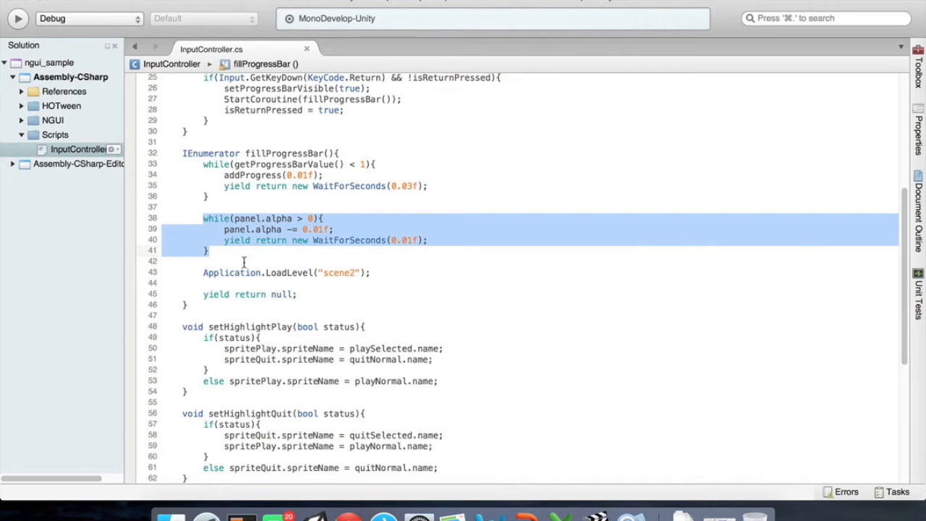
pyautogui.click(200, 273)
pyautogui.moveTo(200, 272); pyautogui.dragTo(377, 275)
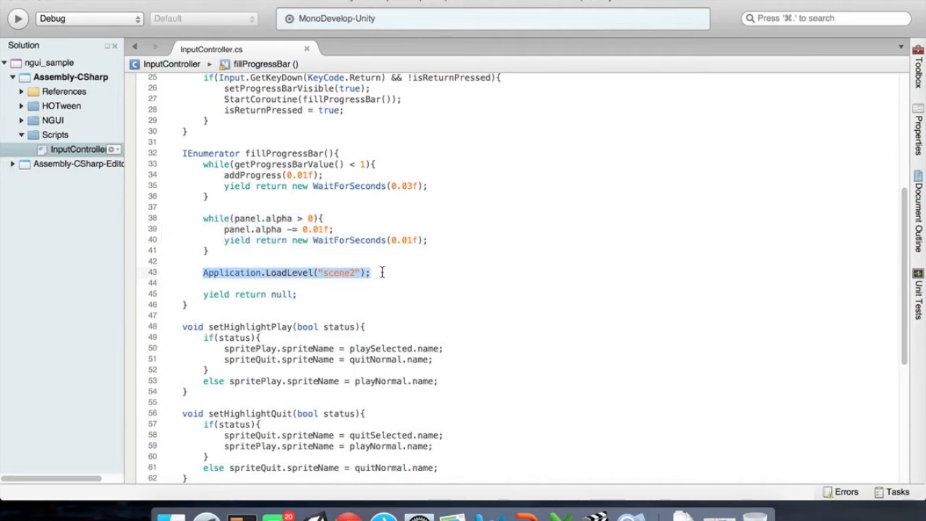
pyautogui.doubleClick(338, 275)
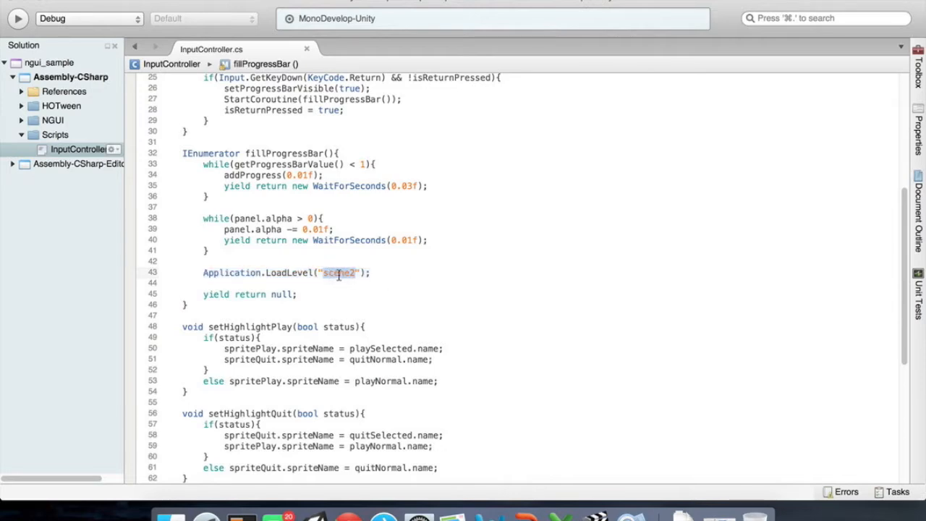
# Switch to Unity, play-test scene1 by moving between the menu entries and choosing PLAY, and stop the game.
pyautogui.hotkey('ctrl', 'Left')
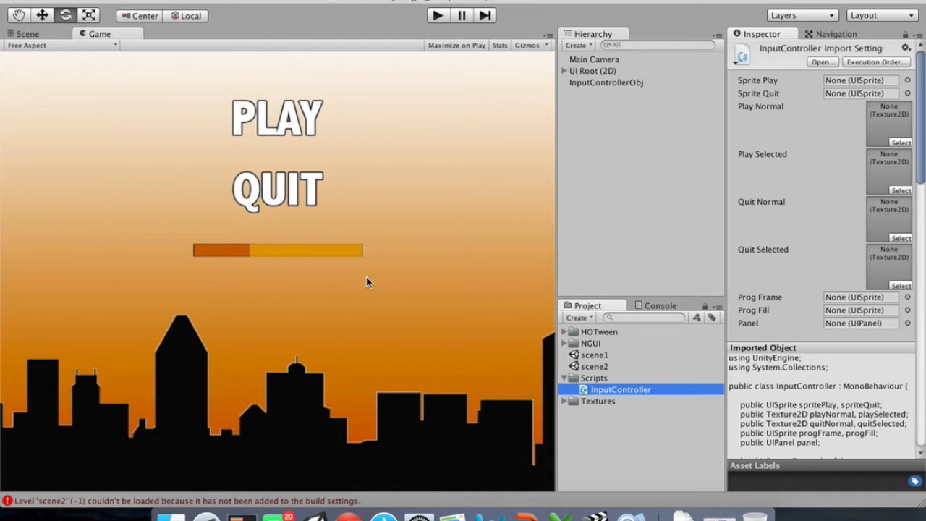
pyautogui.click(593, 356)
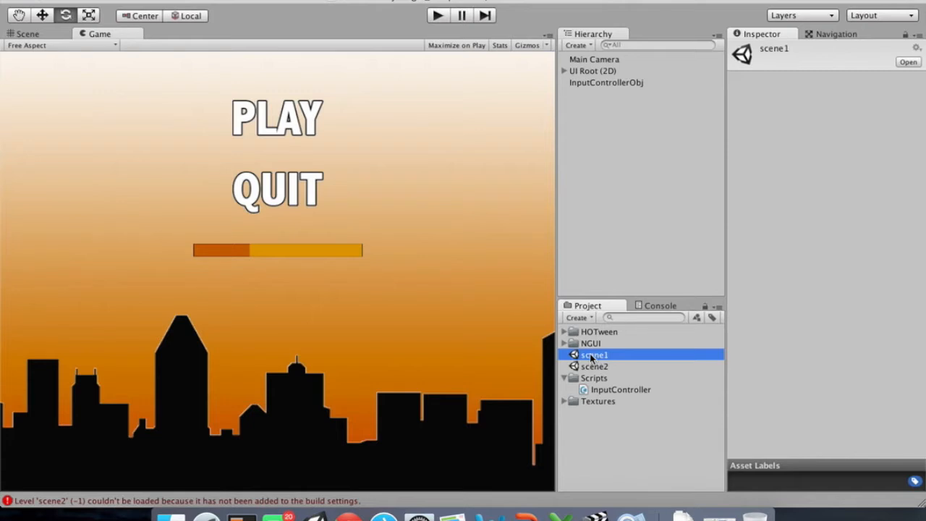
pyautogui.click(437, 16)
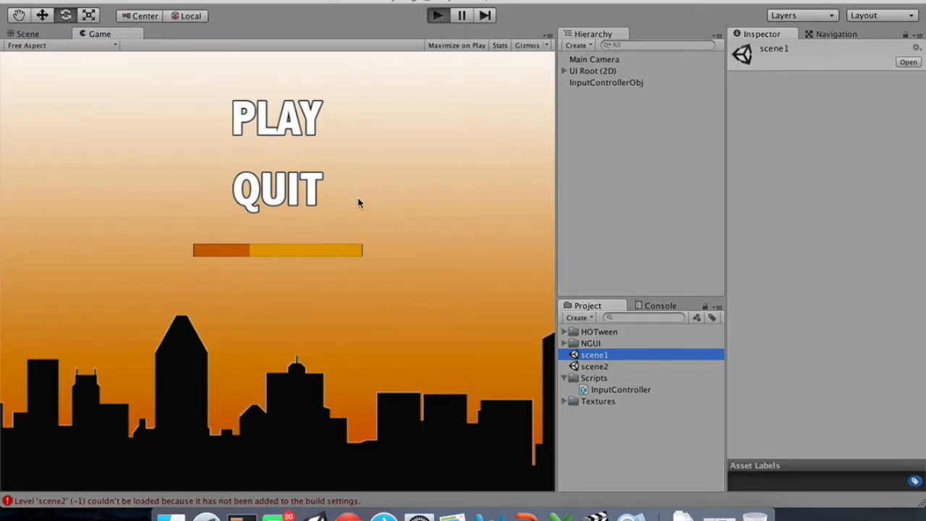
pyautogui.press('Down')
pyautogui.press('Up')
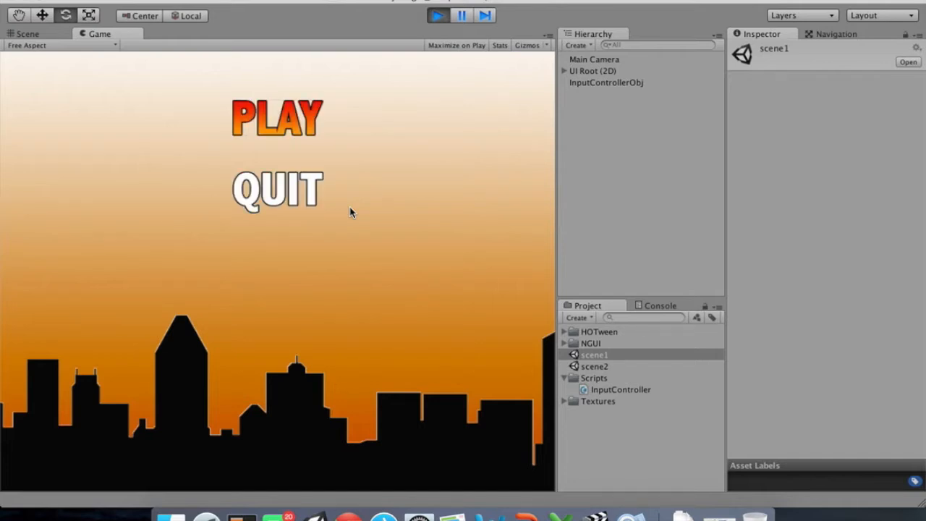
pyautogui.press('Return')
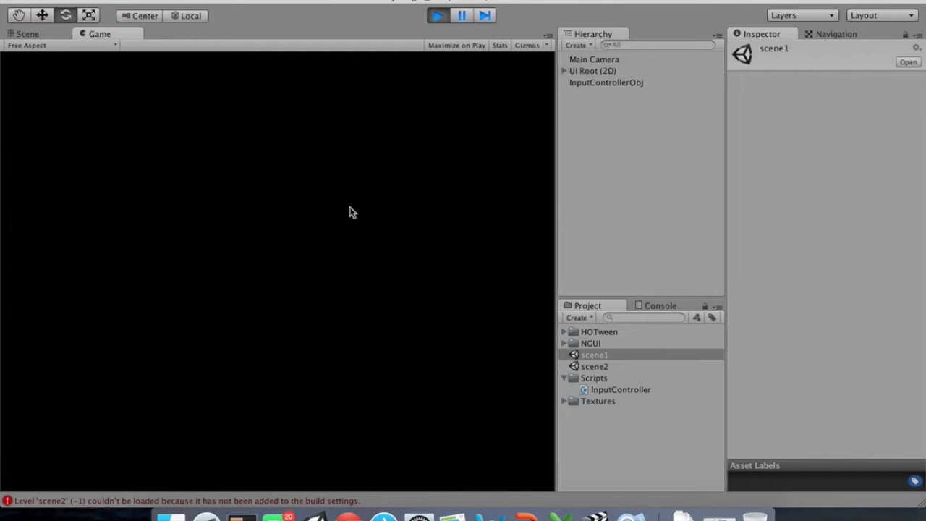
pyautogui.click(438, 16)
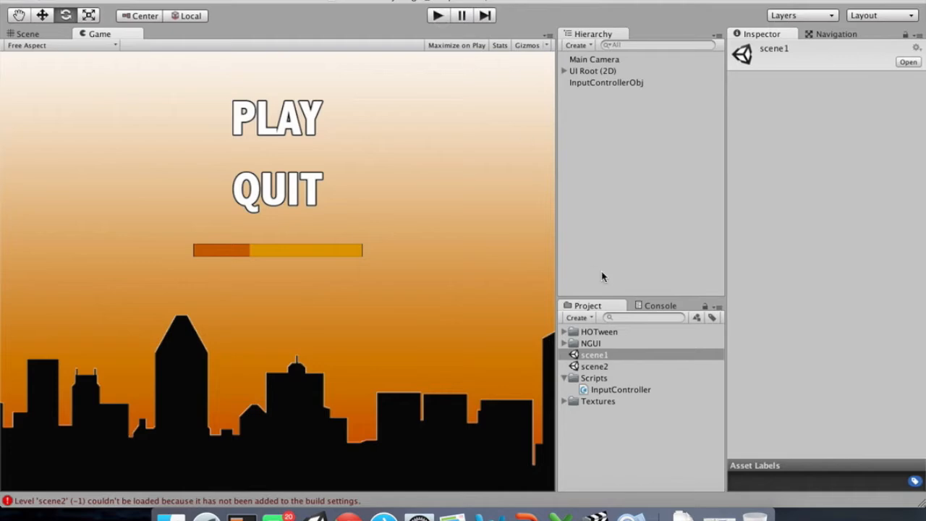
# Recheck the Application.LoadLevel("scene2") line of the script in MonoDevelop and return to Unity.
pyautogui.hotkey('ctrl', 'Right')
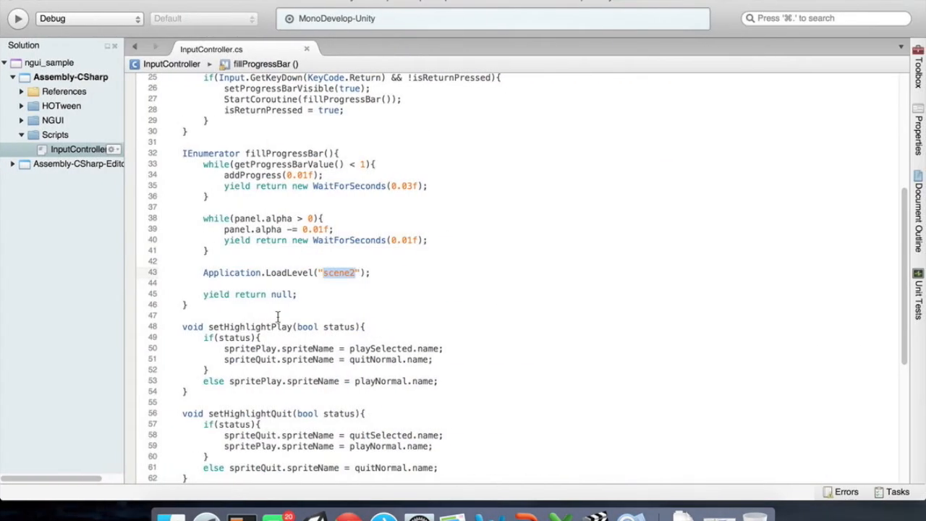
pyautogui.moveTo(203, 272); pyautogui.dragTo(389, 274)
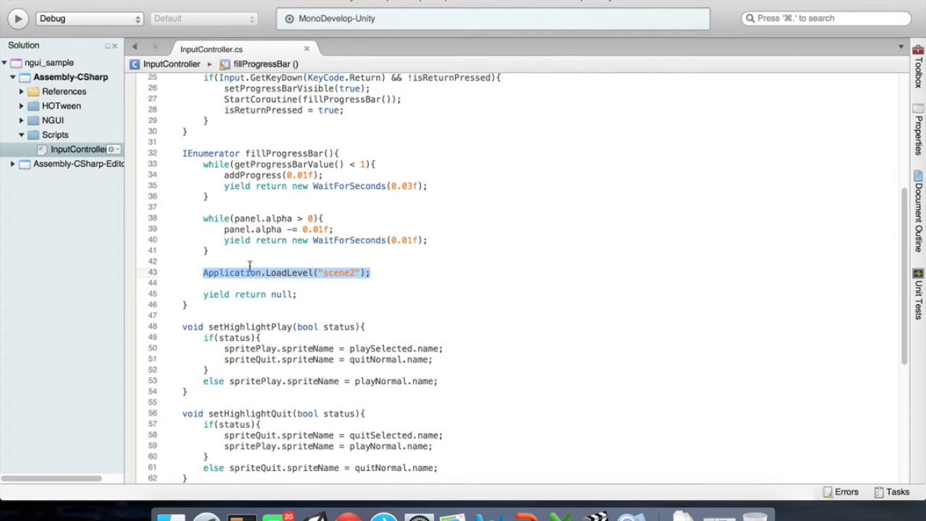
pyautogui.hotkey('ctrl', 'Left')
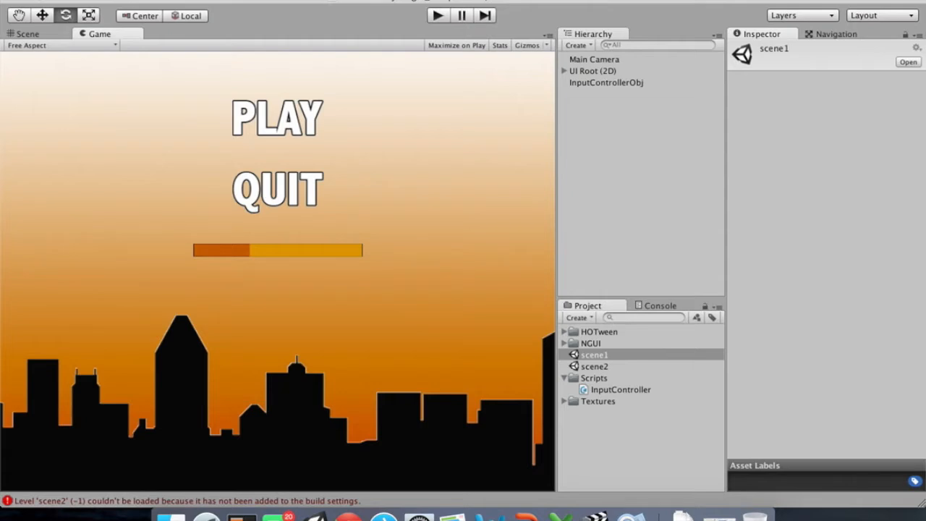
# In the Build Settings, remove scene1.unity from the scenes in build and add the open scene1 again.
pyautogui.click(83, 0)
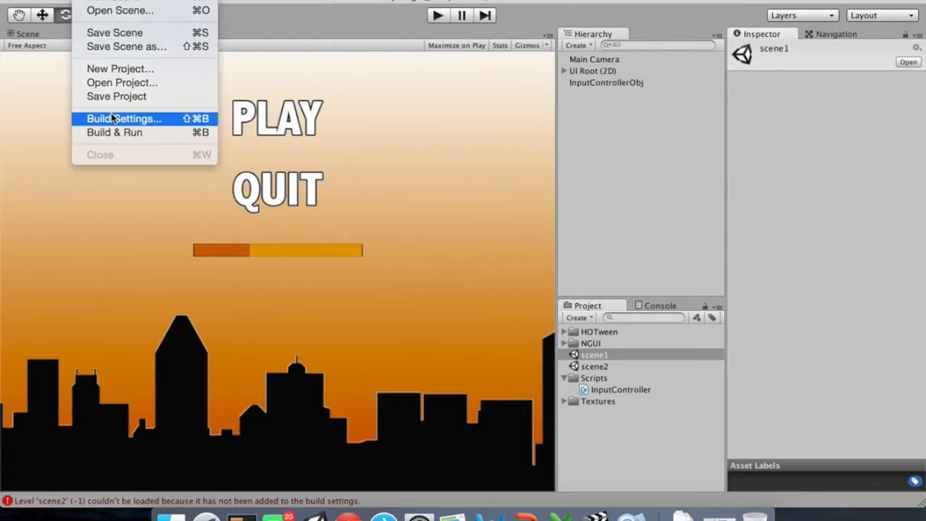
pyautogui.click(164, 123)
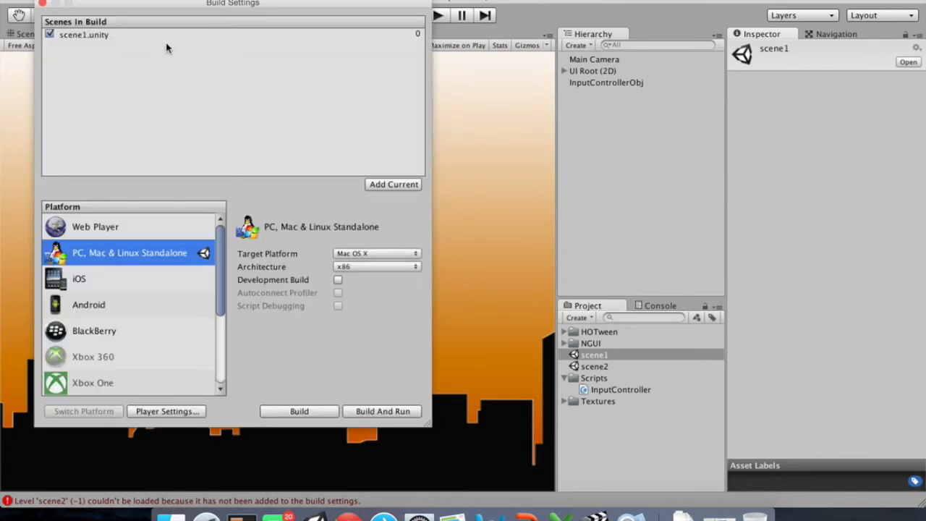
pyautogui.click(86, 34)
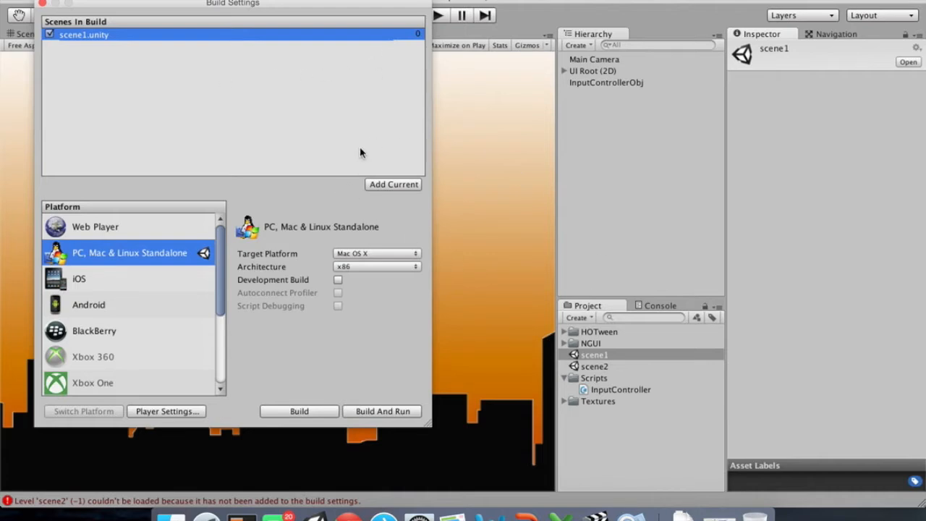
pyautogui.press('Delete')
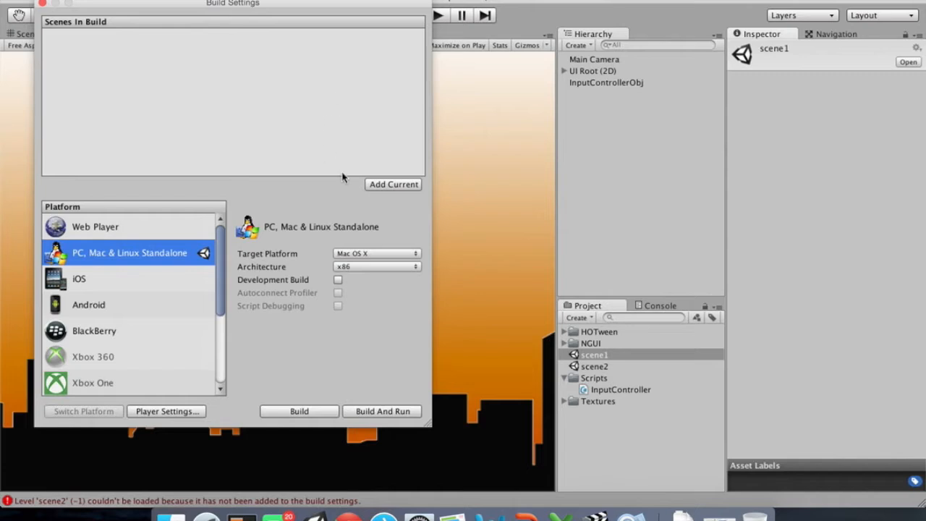
pyautogui.click(610, 355)
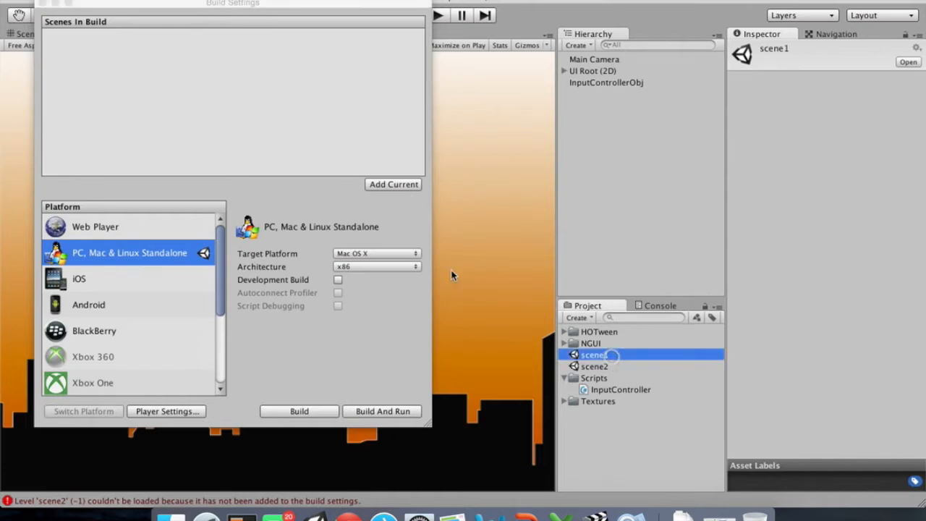
pyautogui.click(396, 184)
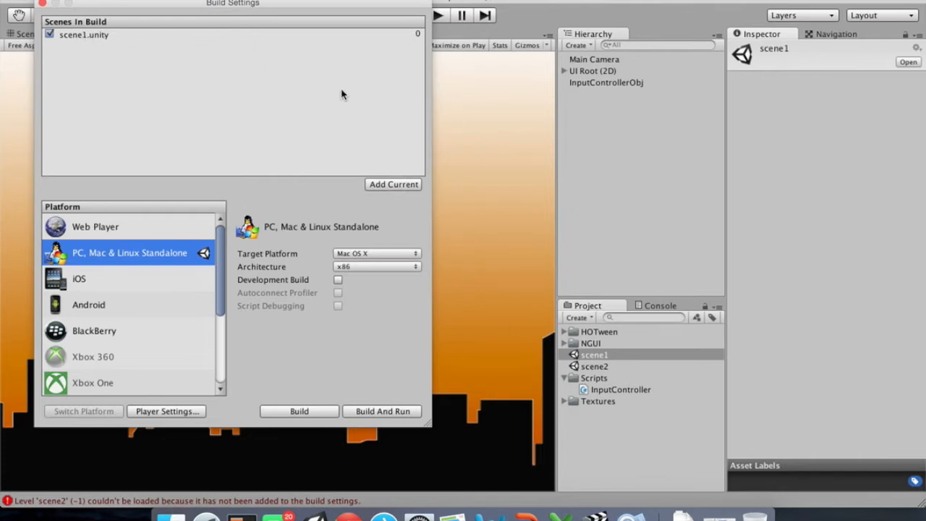
# Open scene2, add it to the scenes in build after scene1, and close the Build Settings.
pyautogui.doubleClick(595, 366)
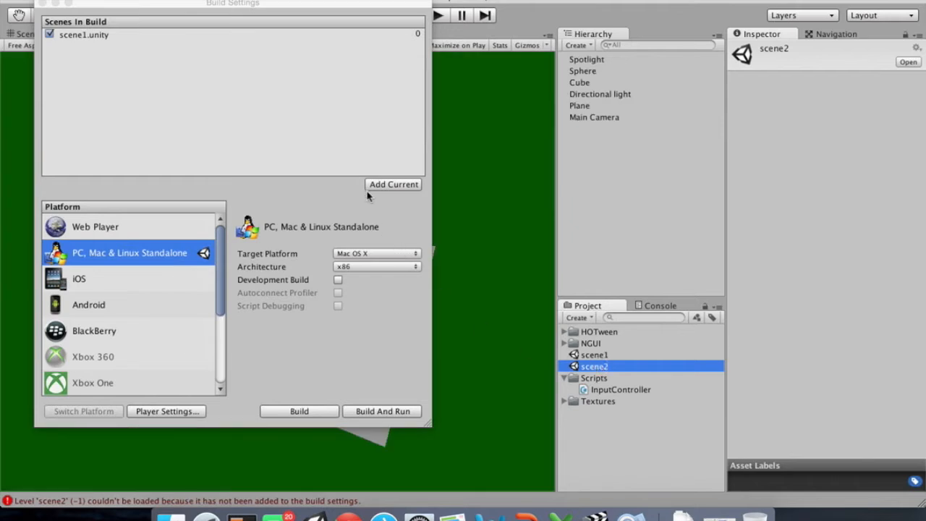
pyautogui.moveTo(387, 4); pyautogui.dragTo(517, 3)
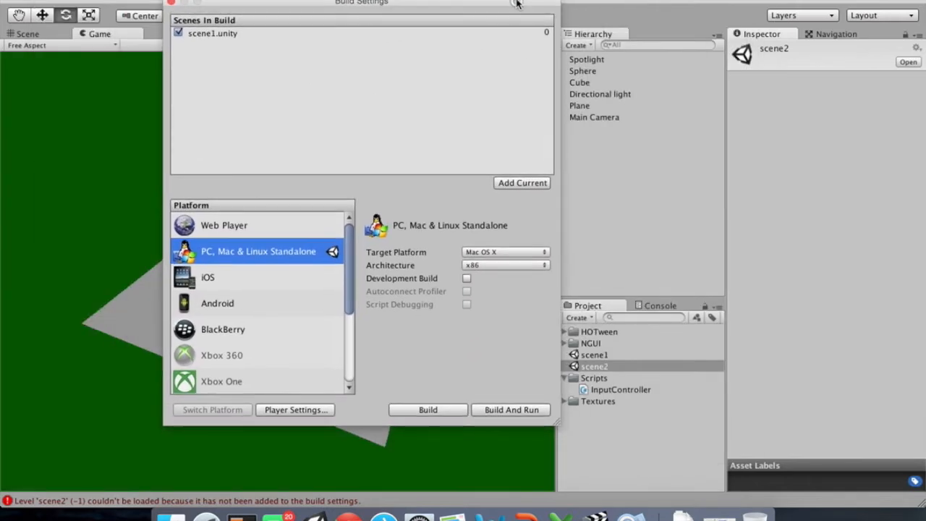
pyautogui.click(520, 183)
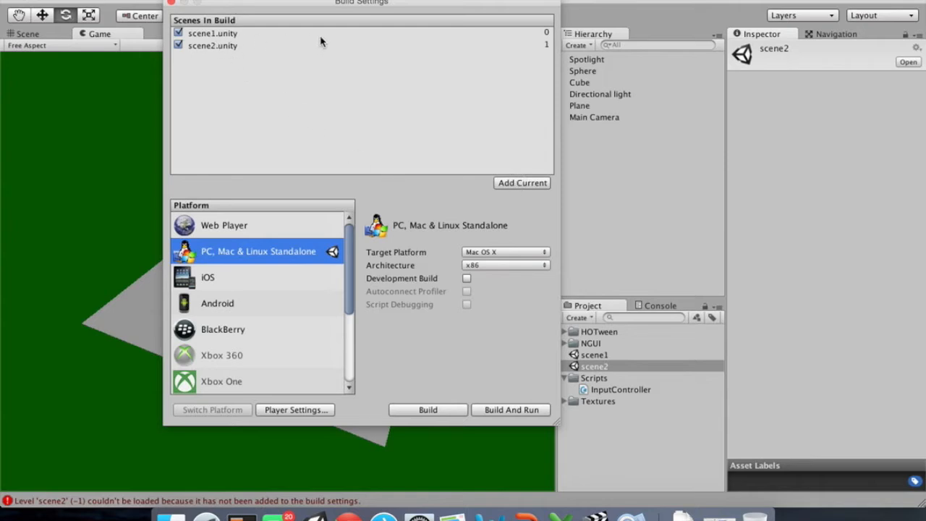
pyautogui.click(171, 5)
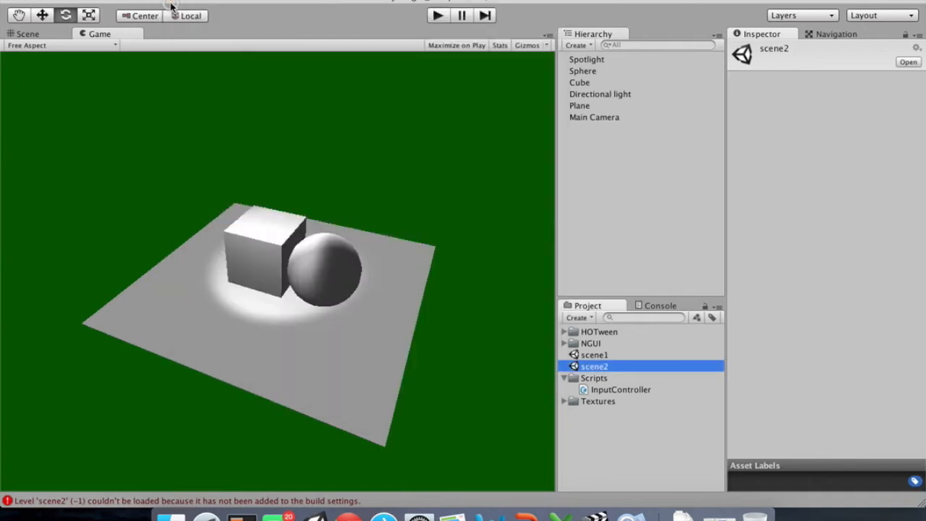
# Reopen scene1, run the game and choose PLAY to test the transition to scene2.
pyautogui.doubleClick(596, 355)
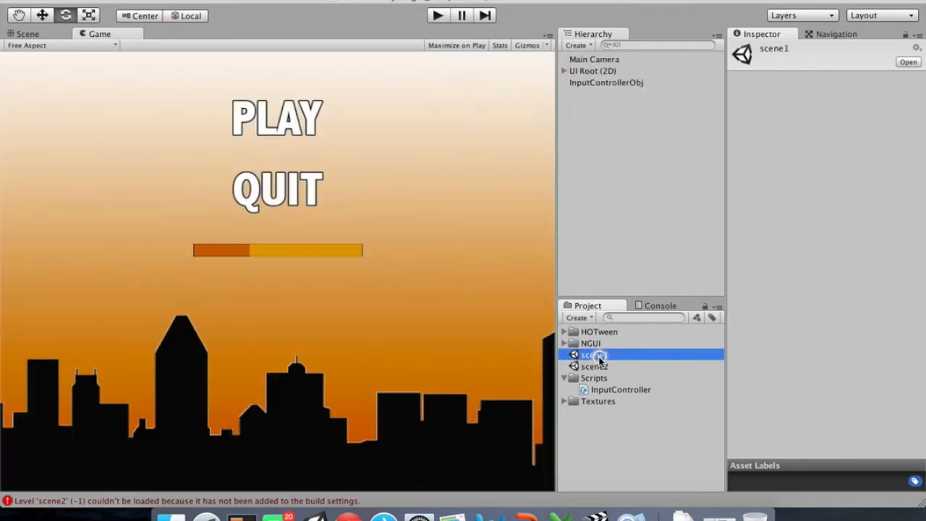
pyautogui.click(439, 16)
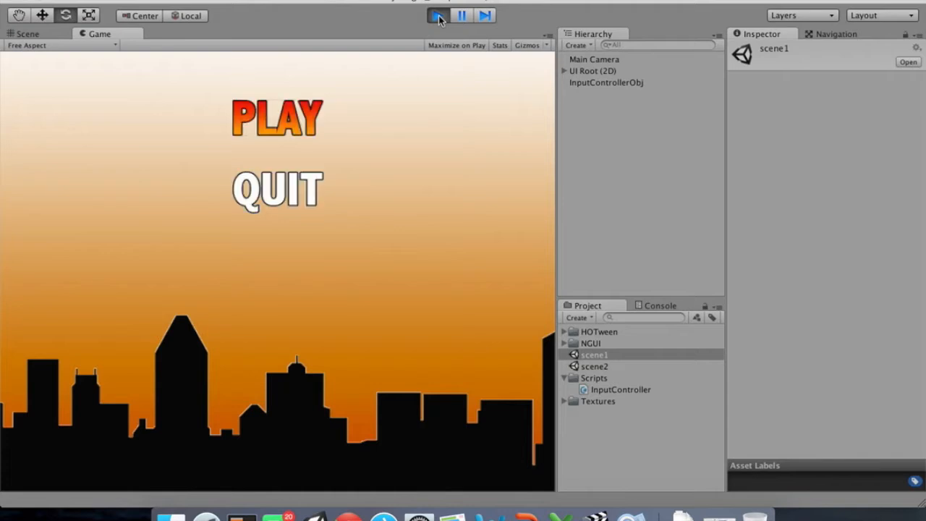
pyautogui.press('Return')
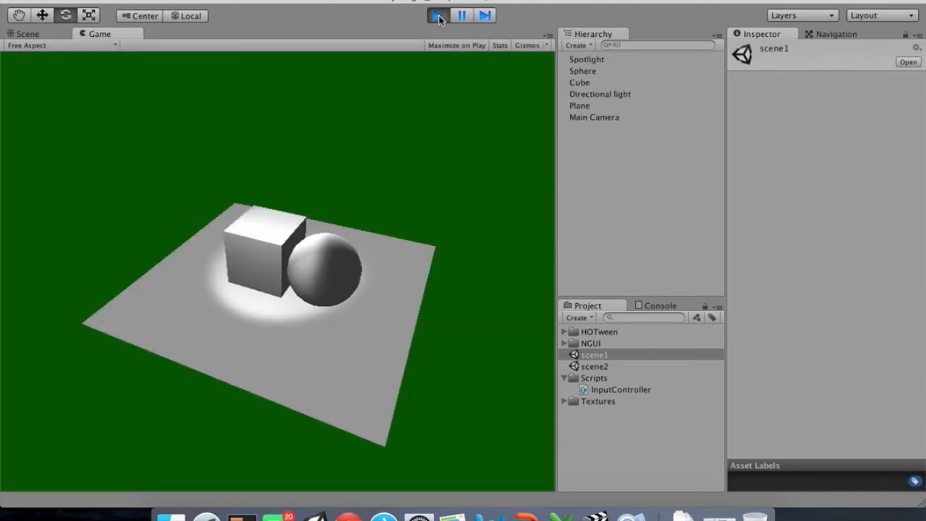
# Stop the running game and remove scene2.unity from the scenes in build in the Build Settings.
pyautogui.click(438, 16)
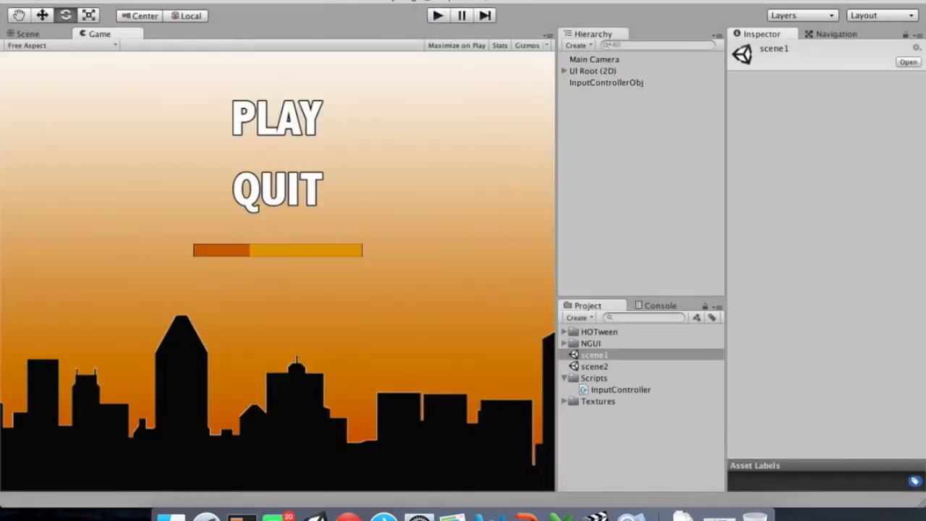
pyautogui.click(87, 0)
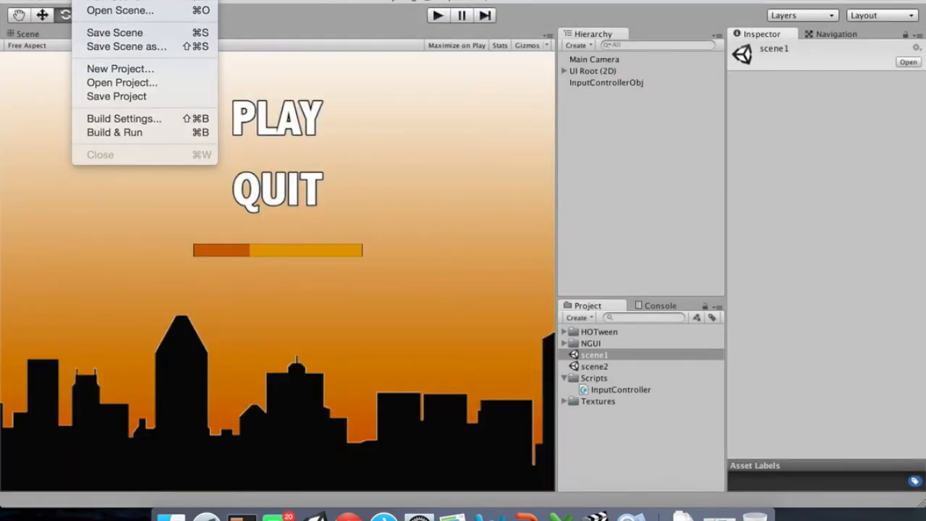
pyautogui.click(115, 118)
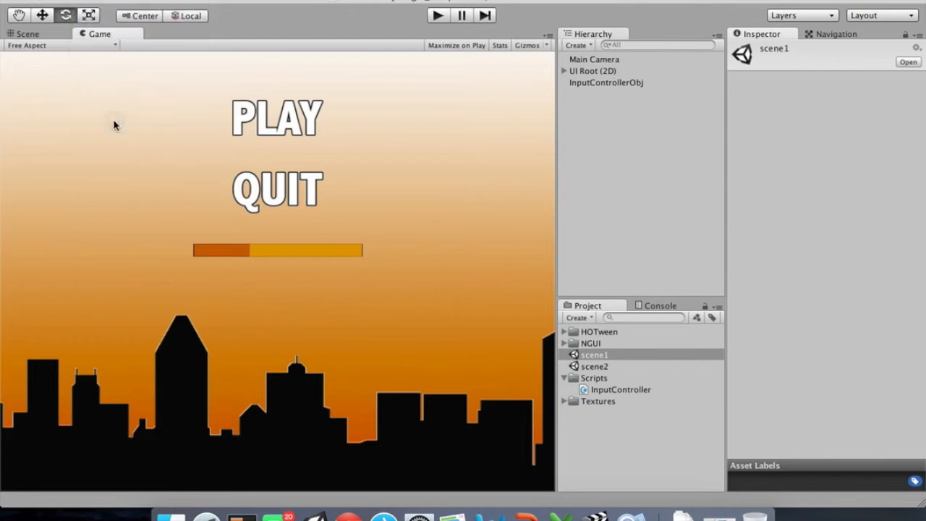
pyautogui.click(217, 46)
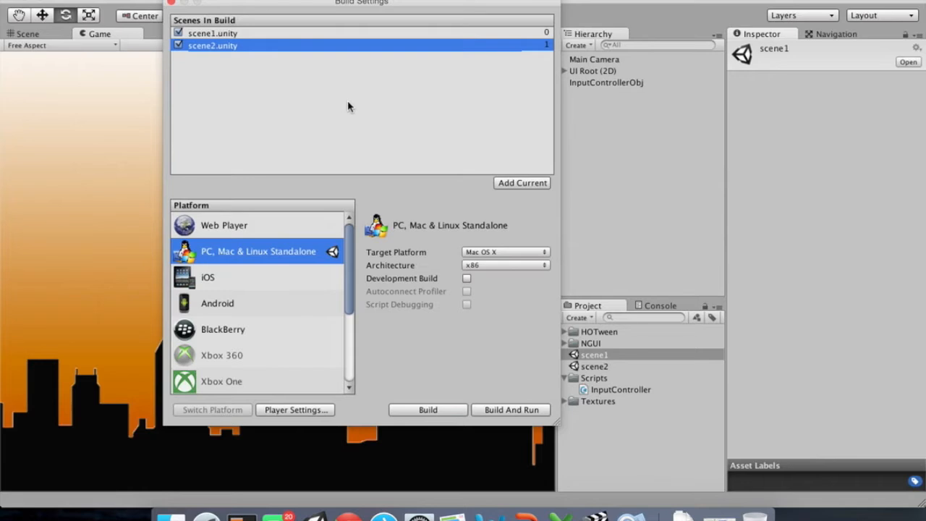
pyautogui.press('Delete')
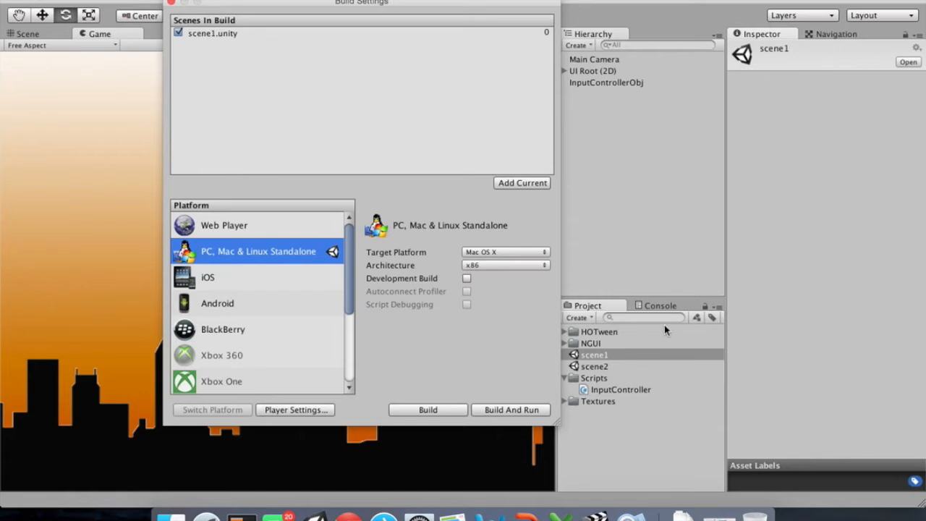
# Open scene2, add it to the scenes in build after scene1.unity, and close the Build Settings.
pyautogui.doubleClick(605, 367)
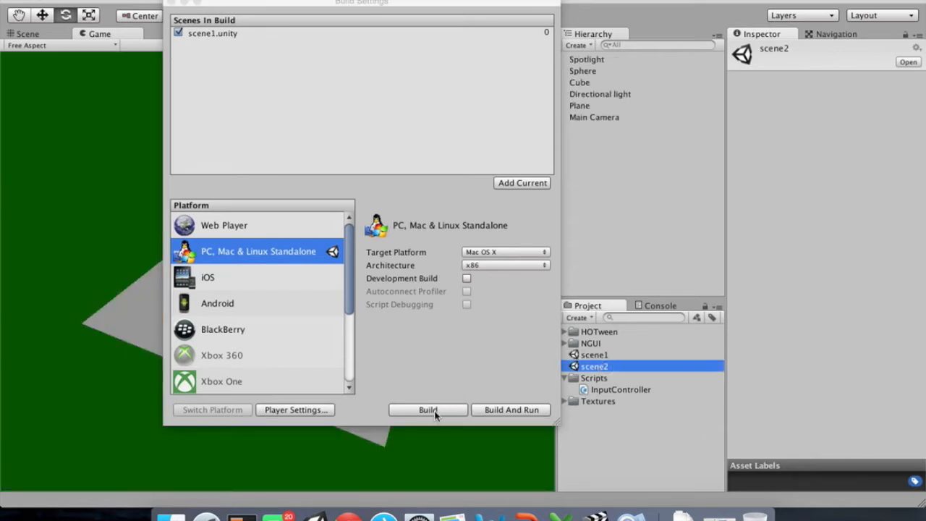
pyautogui.click(432, 409)
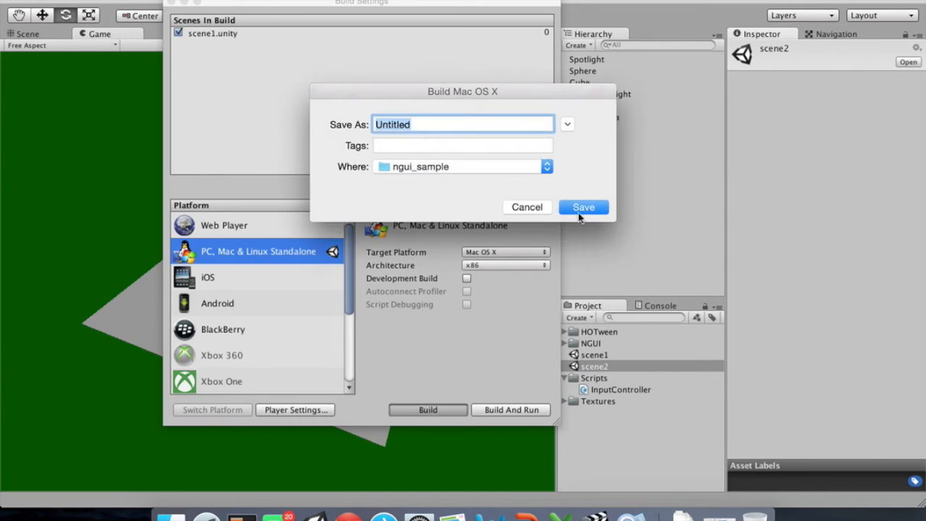
pyautogui.click(526, 207)
pyautogui.click(590, 367)
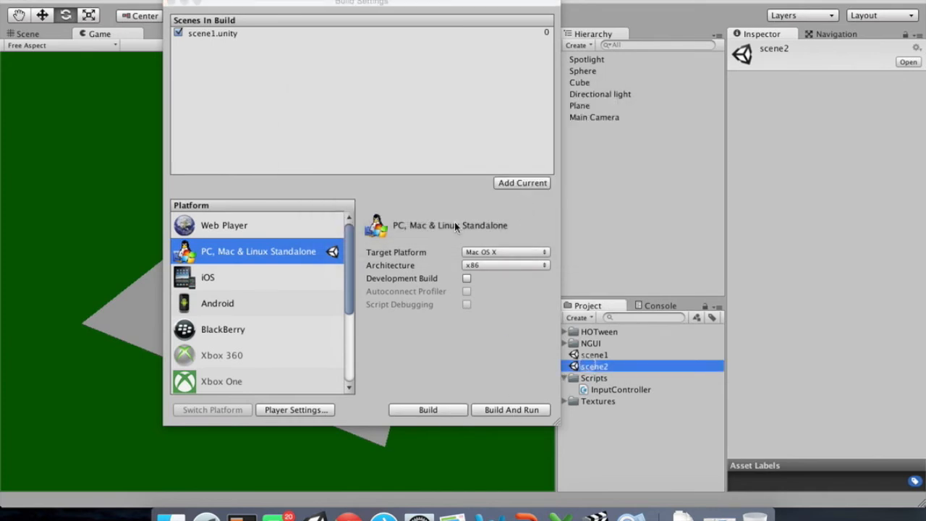
pyautogui.click(497, 183)
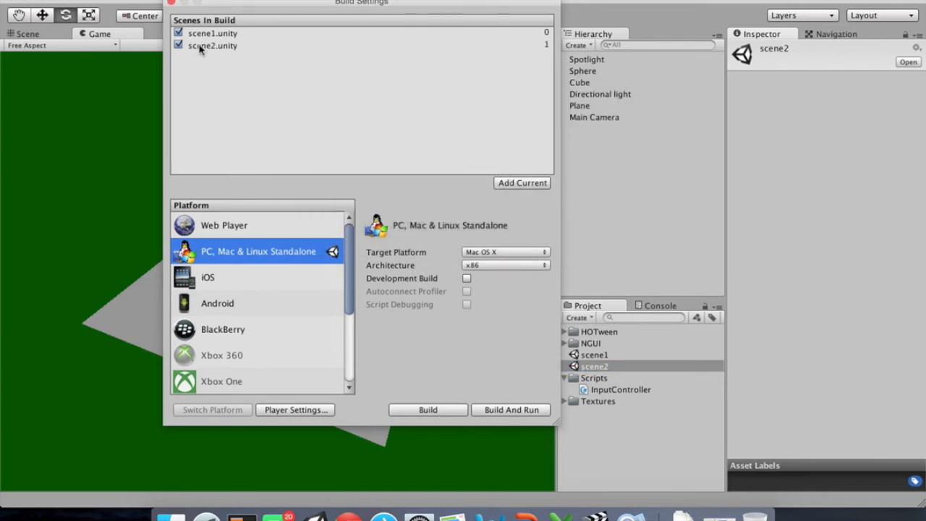
pyautogui.click(172, 3)
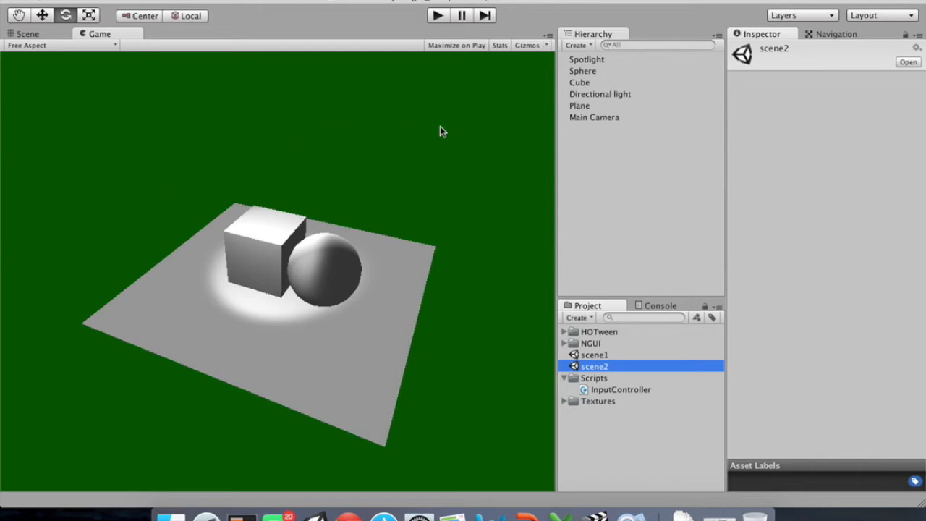
pyautogui.click(724, 1)
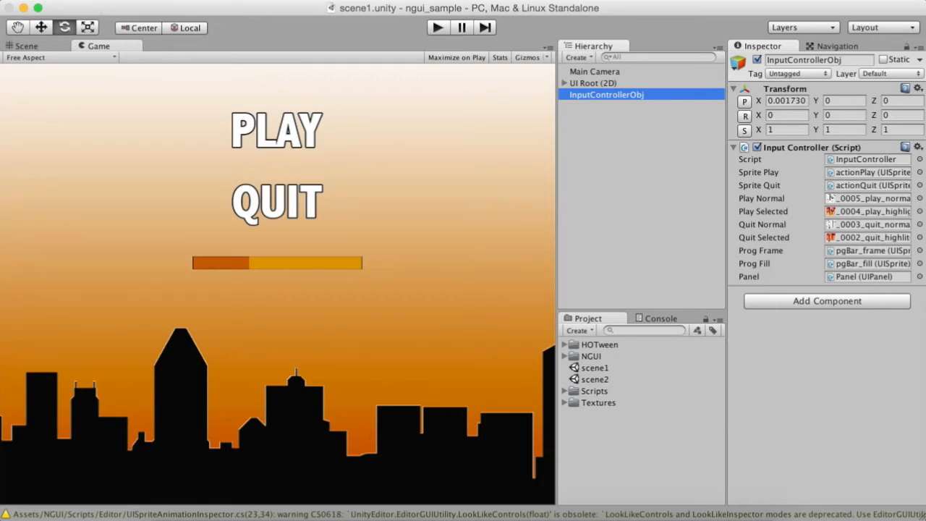
# From the Build Settings, bring up the Player Settings for PC, Mac & Linux Standalone and close the Build Settings.
pyautogui.click(81, 0)
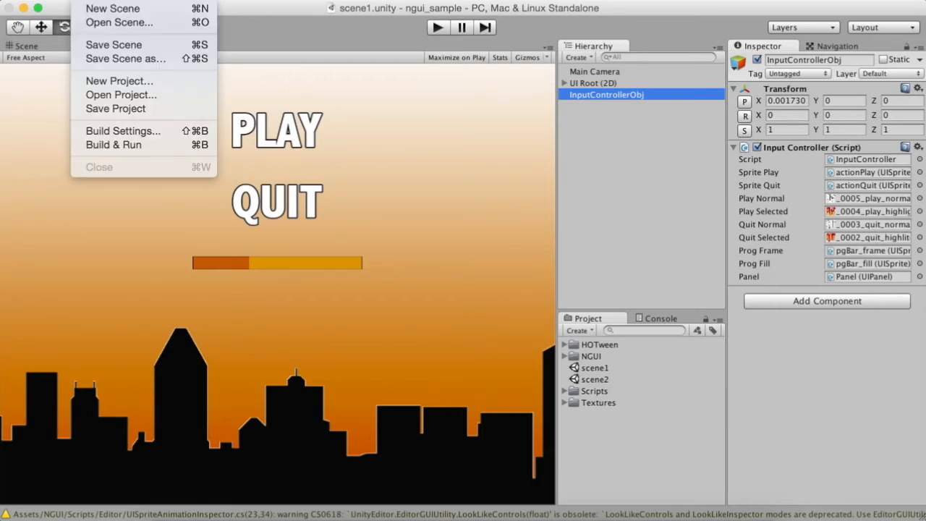
pyautogui.click(99, 133)
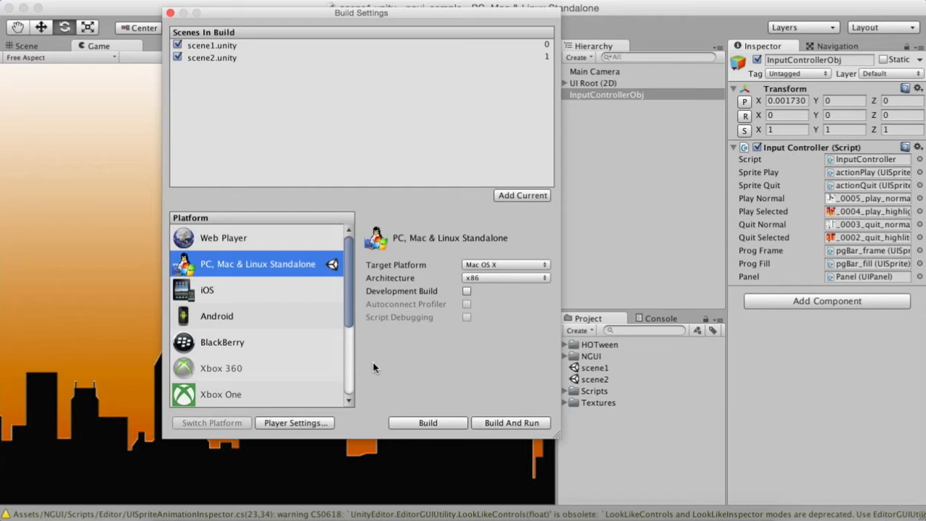
pyautogui.click(321, 424)
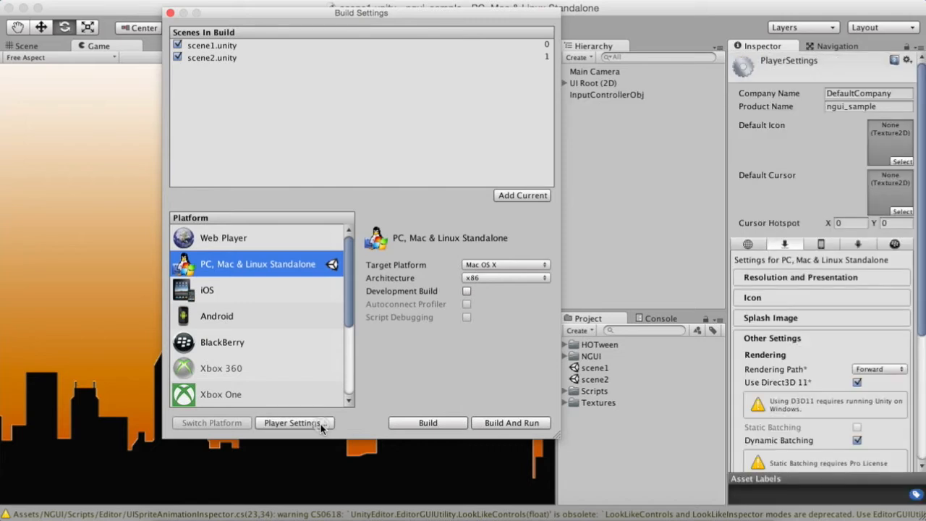
pyautogui.click(170, 13)
# Look over the Player Settings, from the company and product names to the rendering and configuration options.
pyautogui.scroll(-3, 825, 296)
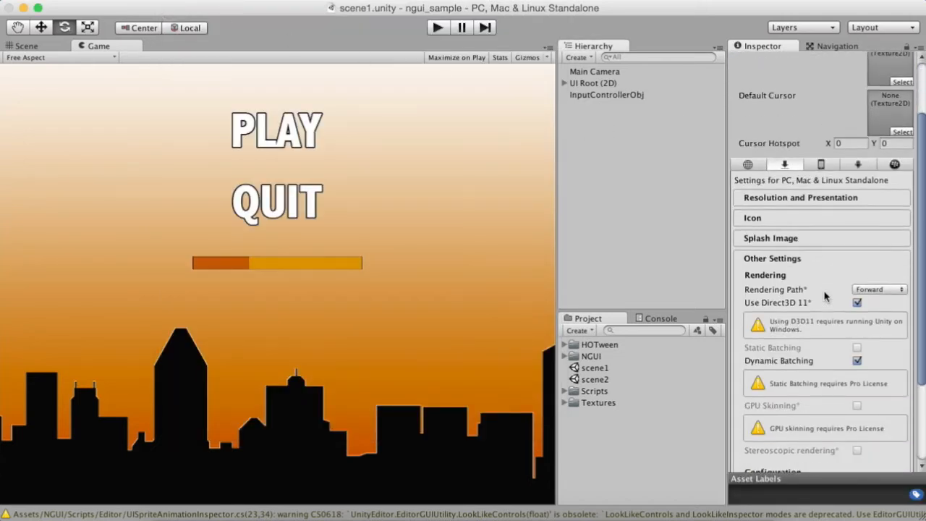
pyautogui.scroll(2, 825, 296)
pyautogui.scroll(1, 825, 297)
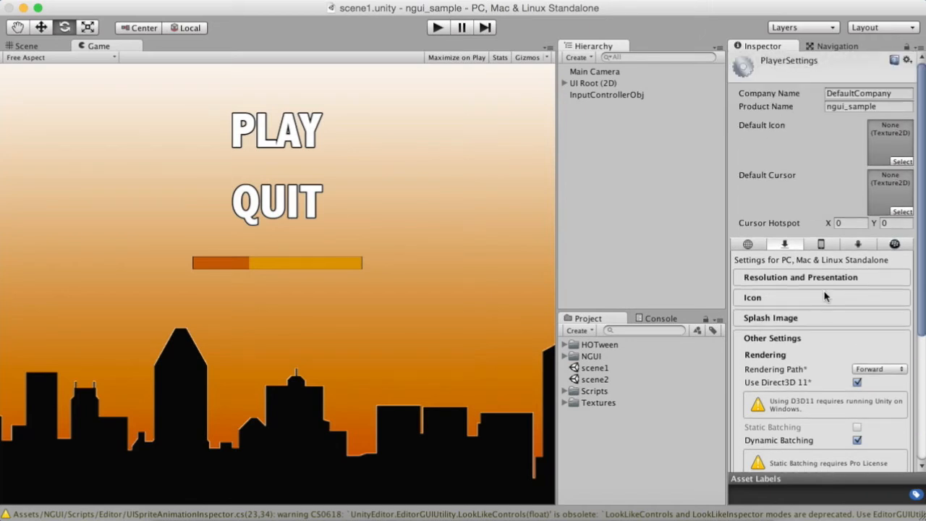
pyautogui.scroll(-4, 825, 297)
pyautogui.scroll(3, 824, 296)
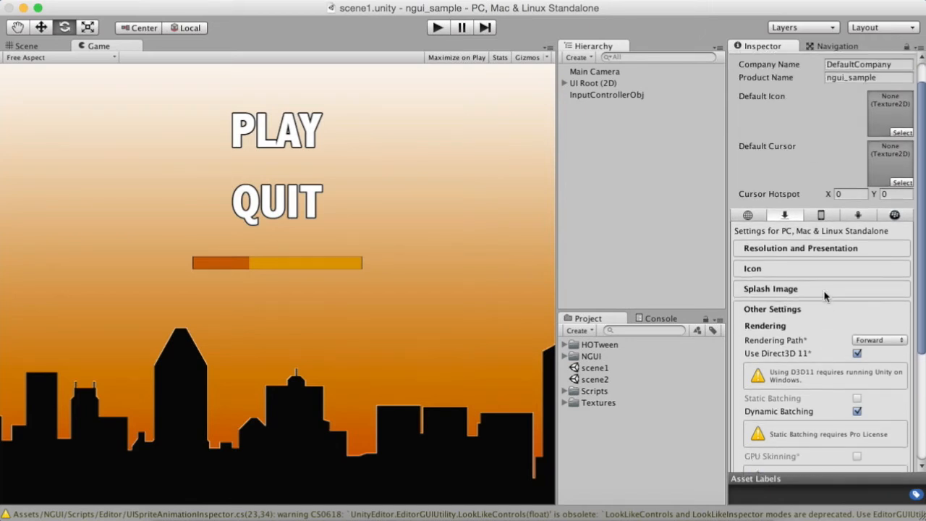
pyautogui.scroll(-4, 824, 295)
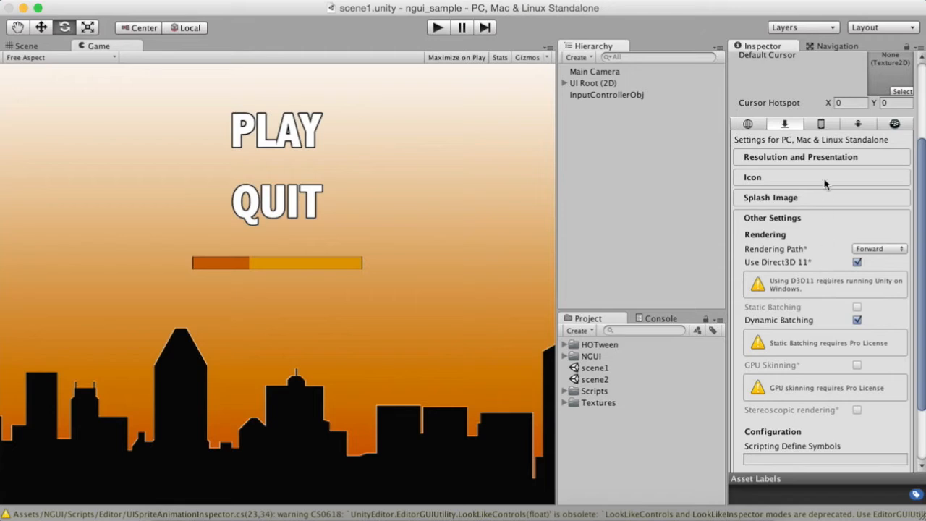
pyautogui.scroll(1, 816, 148)
pyautogui.scroll(-3, 816, 145)
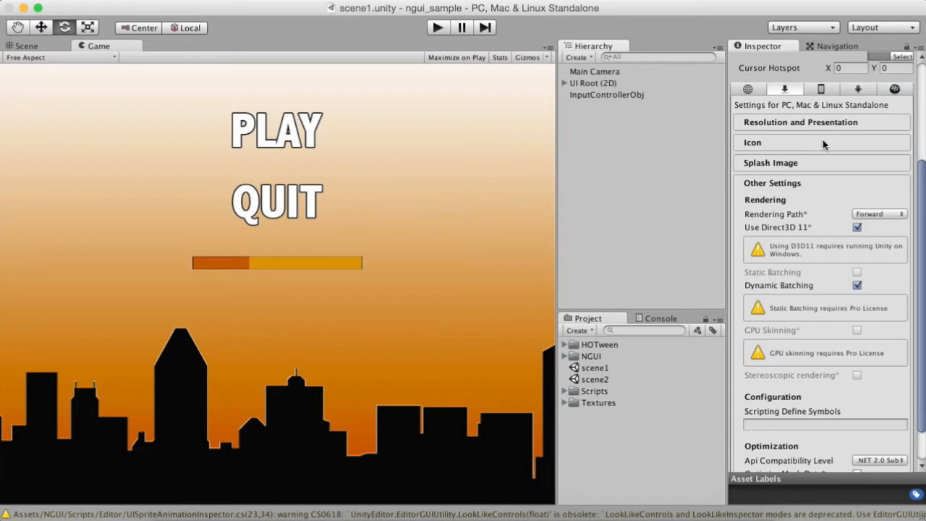
# Review the Splash Image and Icon sections, then the standalone options under Resolution and Presentation.
pyautogui.click(794, 164)
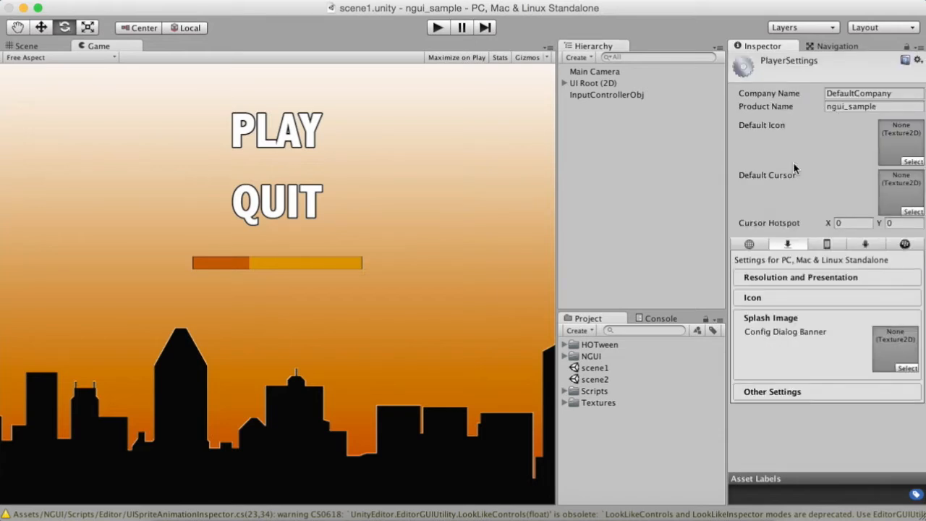
pyautogui.click(775, 295)
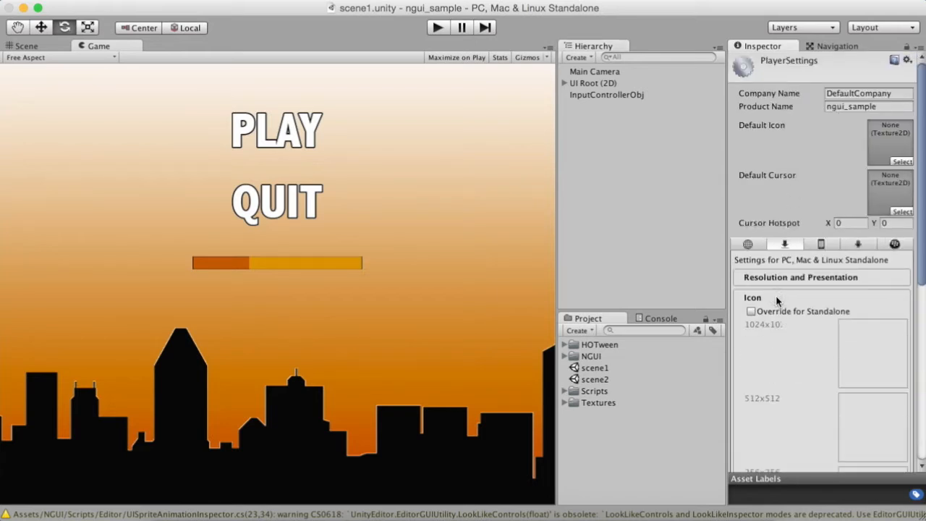
pyautogui.scroll(-8, 796, 321)
pyautogui.scroll(7, 796, 321)
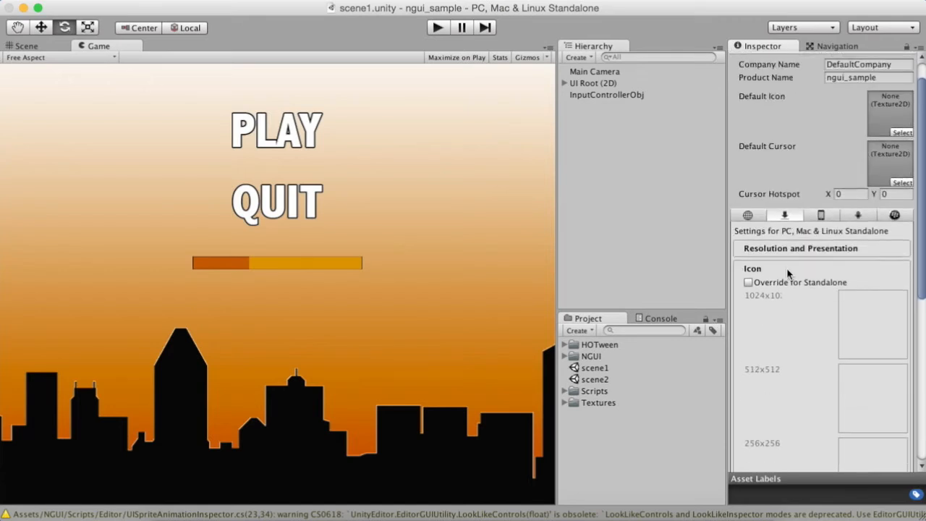
pyautogui.click(783, 249)
pyautogui.scroll(-3, 784, 251)
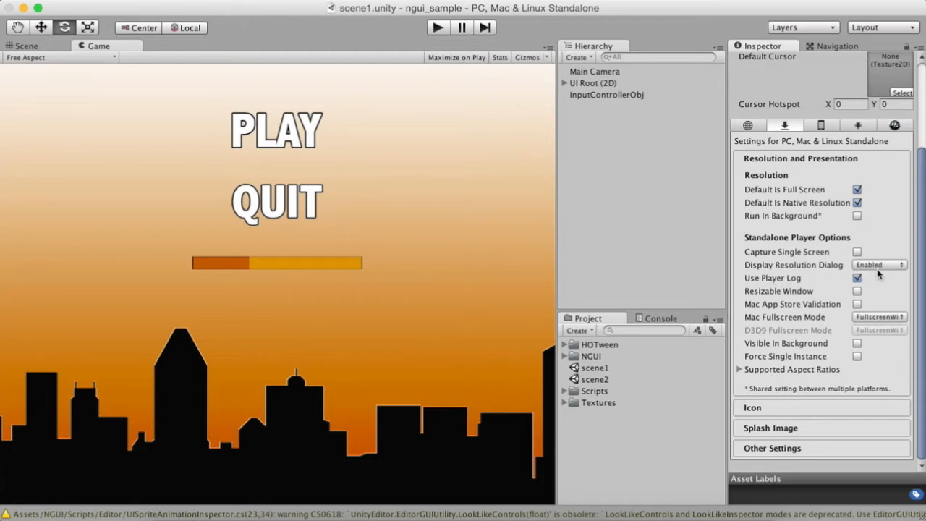
# Examine the Icon section of the standalone Player Settings and its icon sizes down to 16x16.
pyautogui.click(787, 410)
pyautogui.scroll(-3, 787, 413)
pyautogui.scroll(-1, 787, 412)
pyautogui.scroll(5, 786, 412)
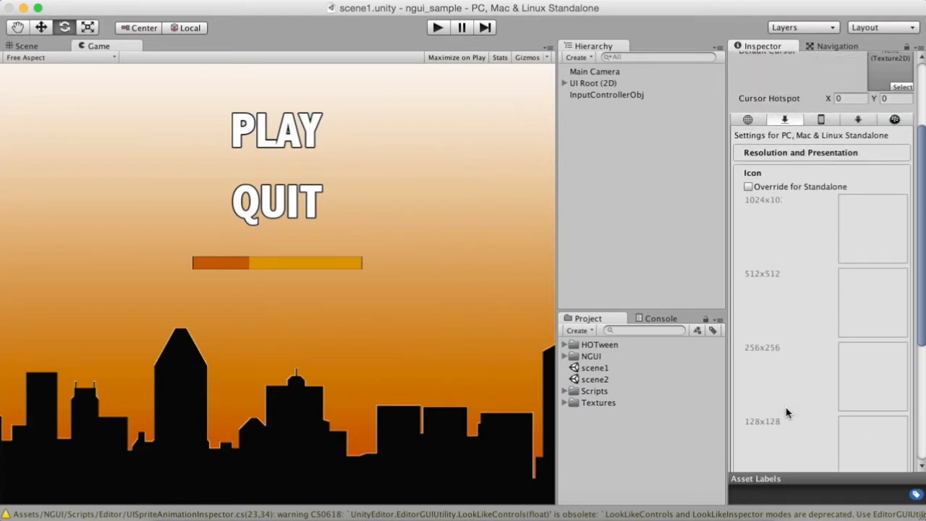
pyautogui.scroll(-4, 787, 412)
pyautogui.scroll(2, 787, 412)
pyautogui.scroll(-5, 787, 413)
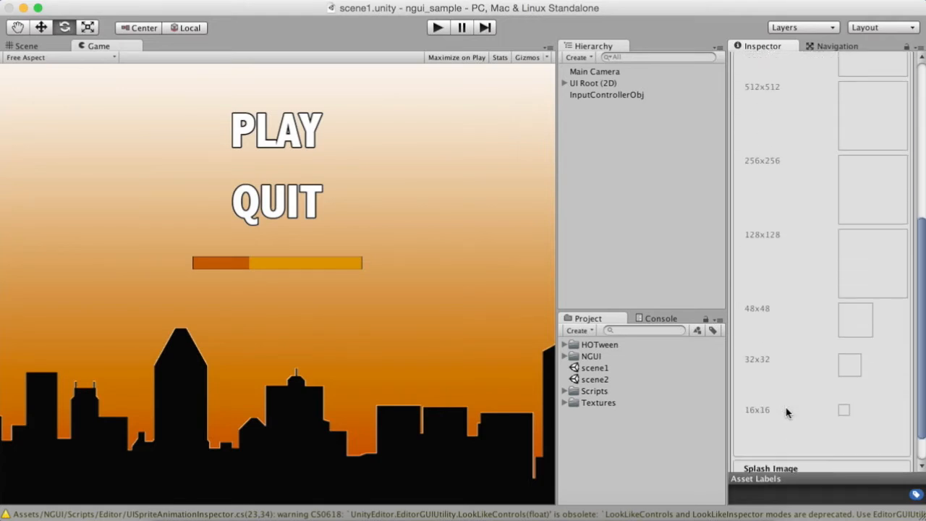
pyautogui.scroll(6, 786, 413)
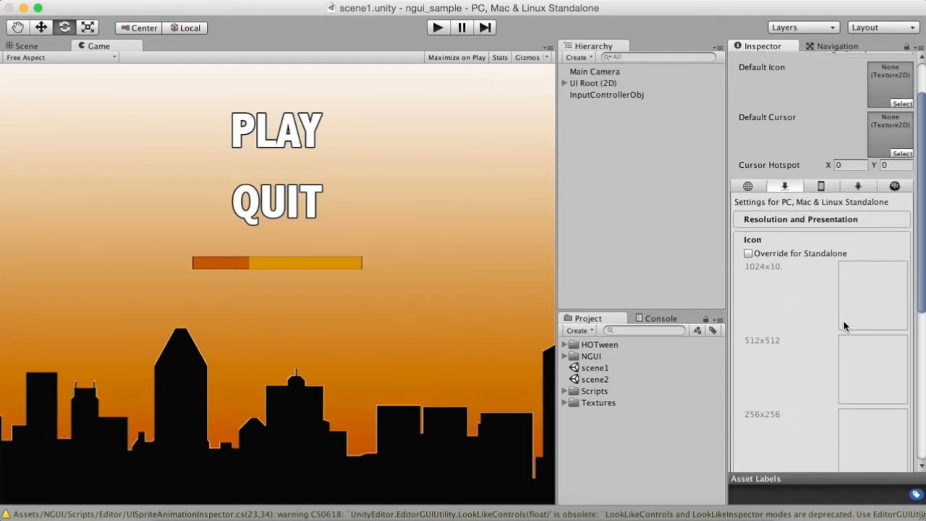
pyautogui.scroll(-5, 845, 324)
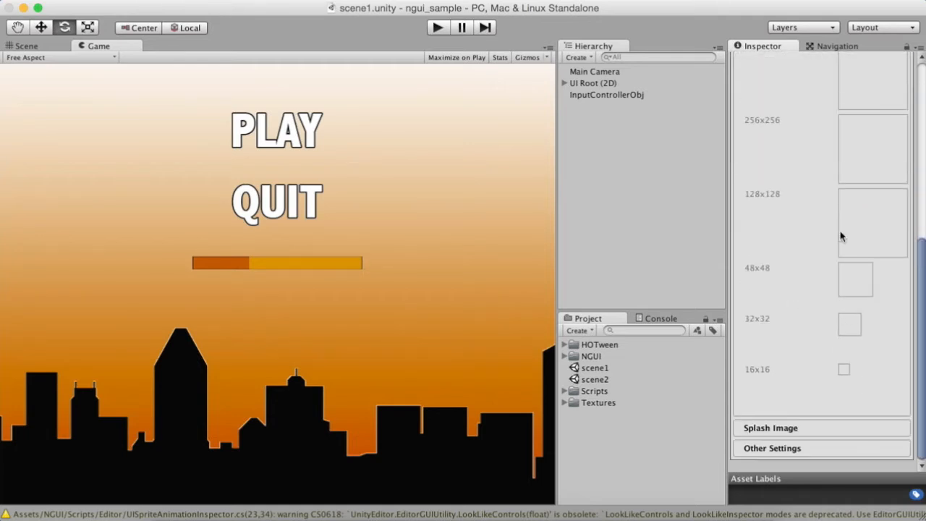
# Examine the Splash Image banner setting and the rendering, configuration and optimization options under Other Settings.
pyautogui.click(775, 429)
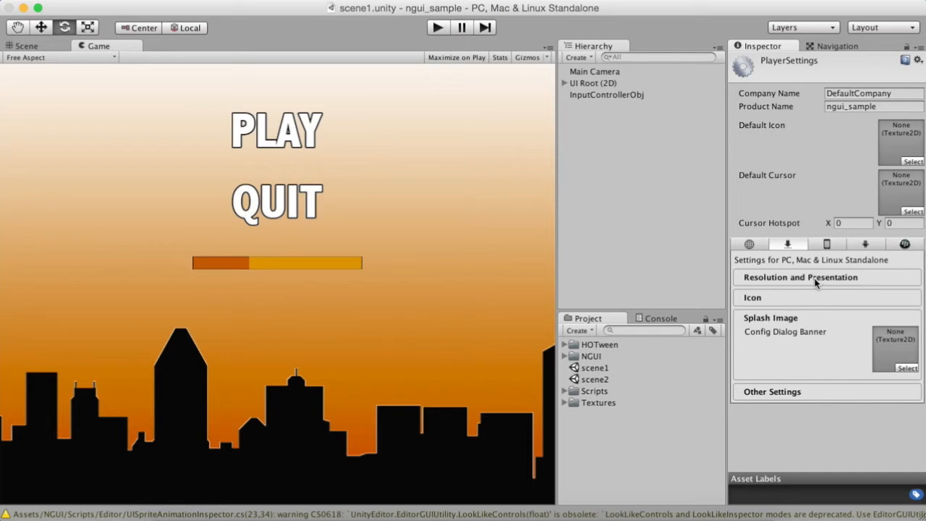
pyautogui.click(798, 391)
pyautogui.scroll(-5, 798, 395)
pyautogui.scroll(-3, 797, 388)
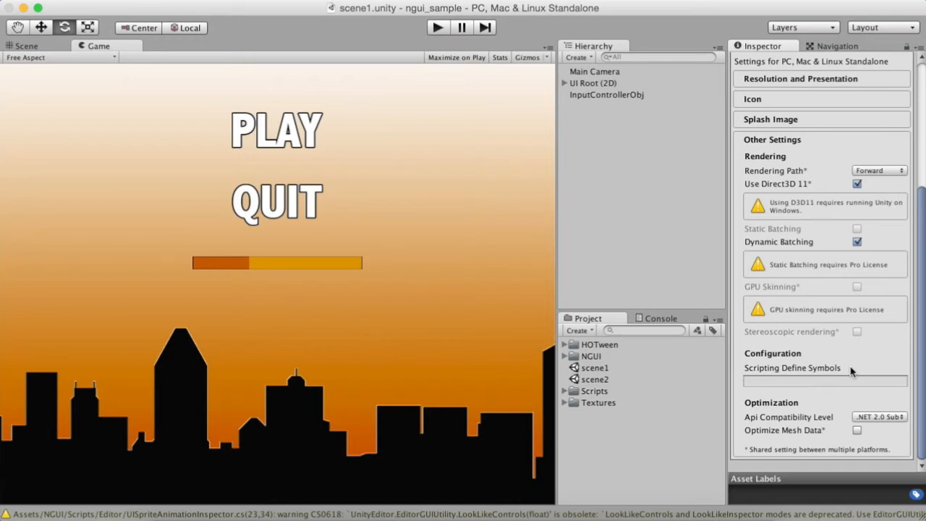
pyautogui.scroll(5, 852, 187)
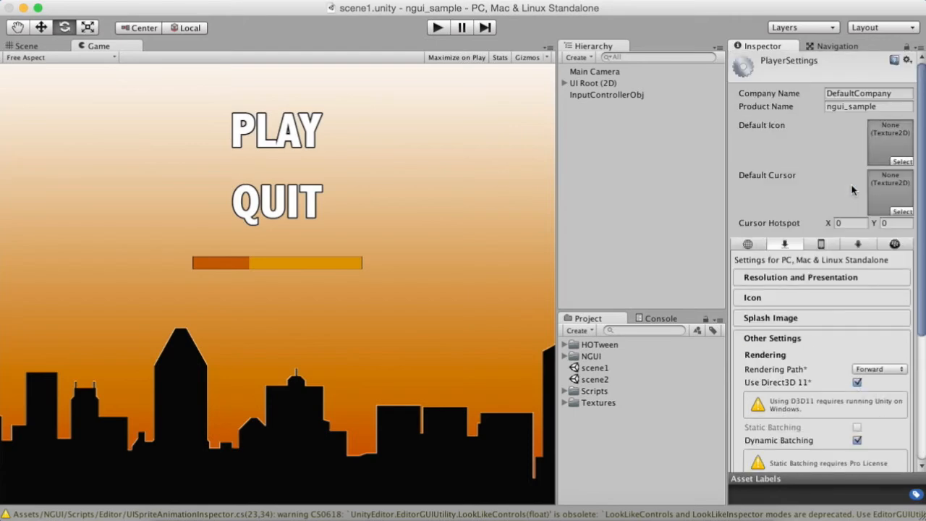
pyautogui.scroll(-5, 854, 188)
pyautogui.scroll(5, 854, 189)
# Start a PC, Mac & Linux Standalone build from the build settings with Mac OS X as the target platform.
pyautogui.click(97, 2)
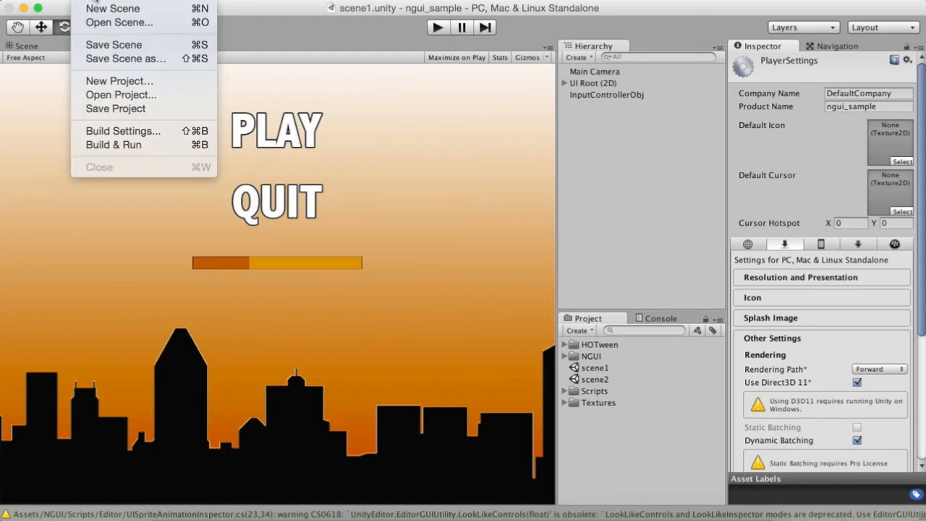
pyautogui.click(130, 136)
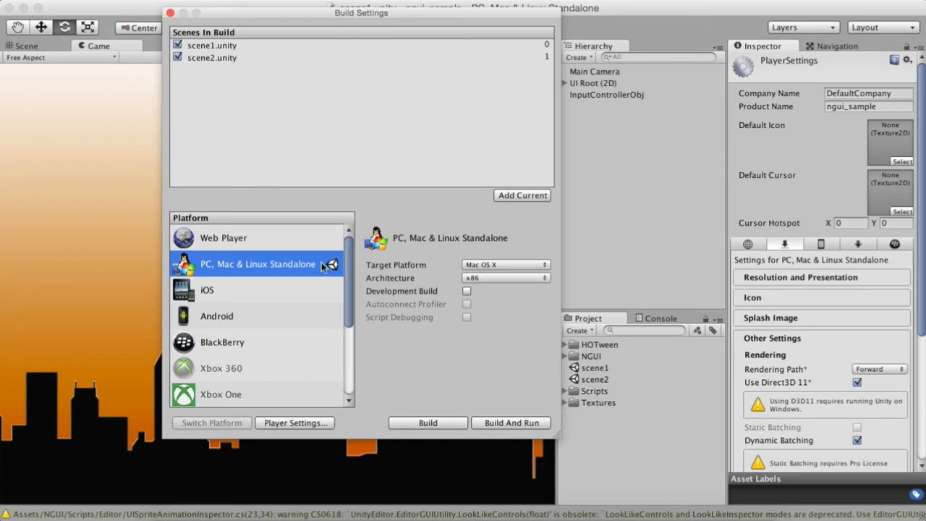
pyautogui.click(259, 262)
pyautogui.click(504, 265)
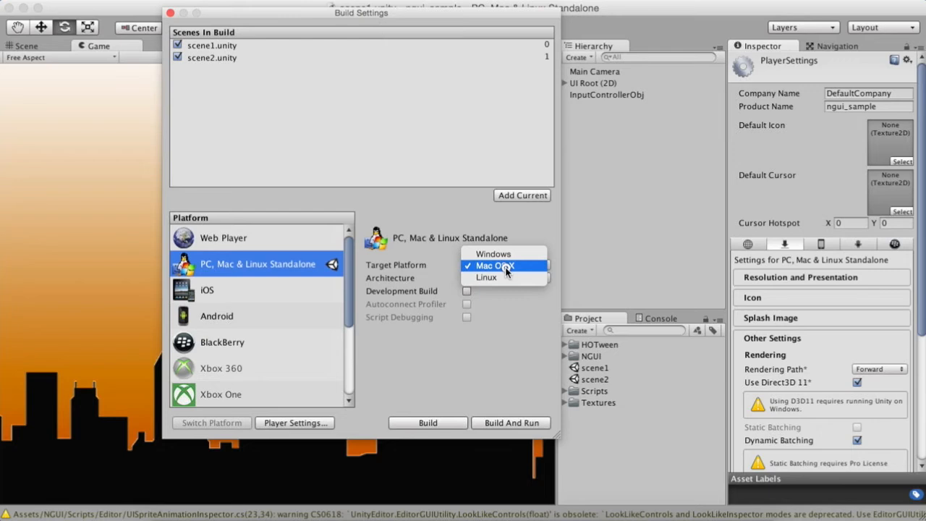
pyautogui.click(505, 268)
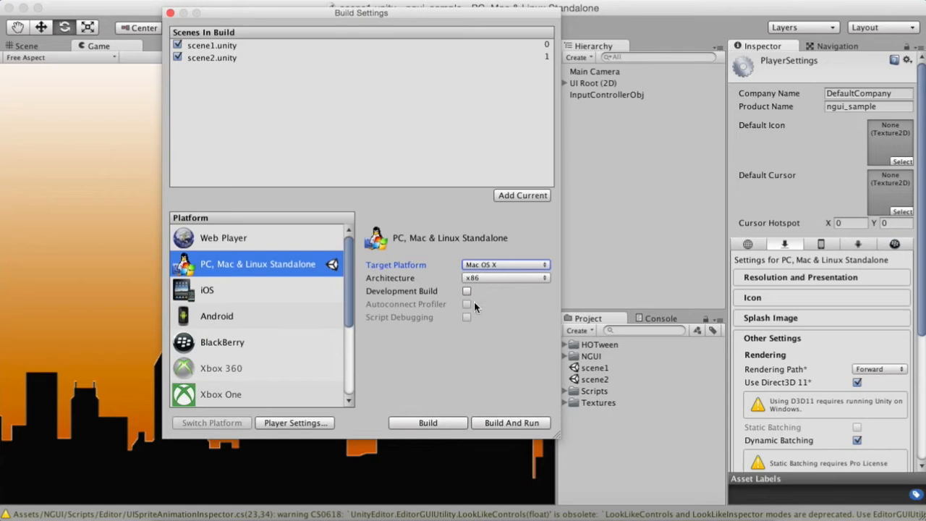
pyautogui.click(430, 423)
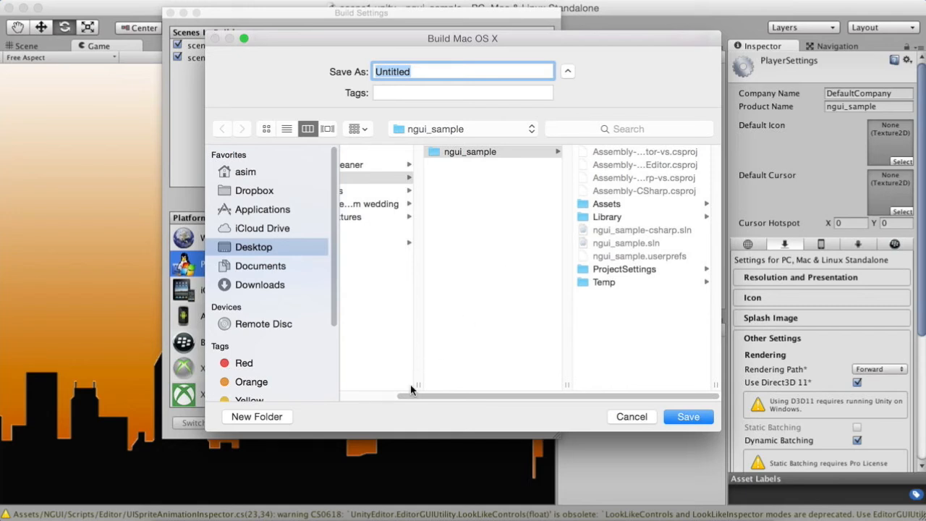
# Create a folder named bin inside ngui_sample for the build, with a subfolder named macOS_build.
pyautogui.moveTo(437, 396); pyautogui.dragTo(478, 398)
pyautogui.click(630, 316)
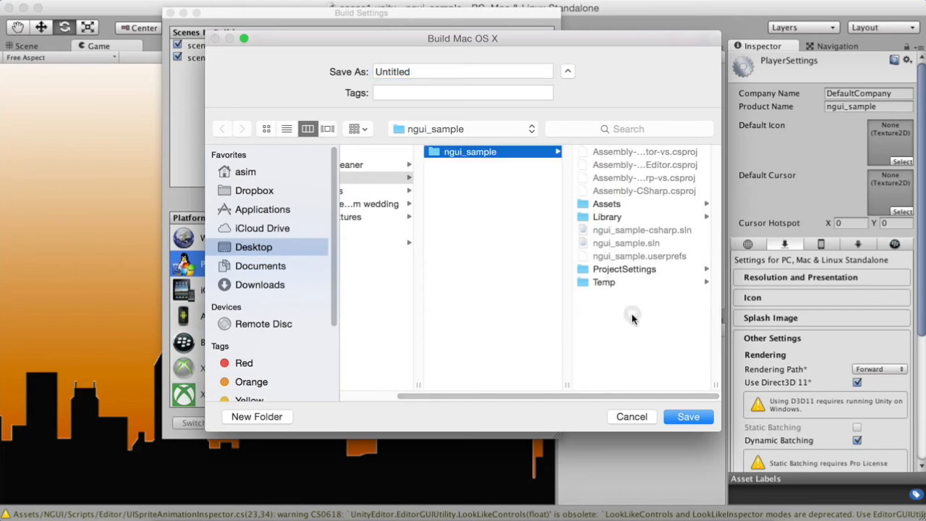
pyautogui.click(276, 420)
pyautogui.write('bin')
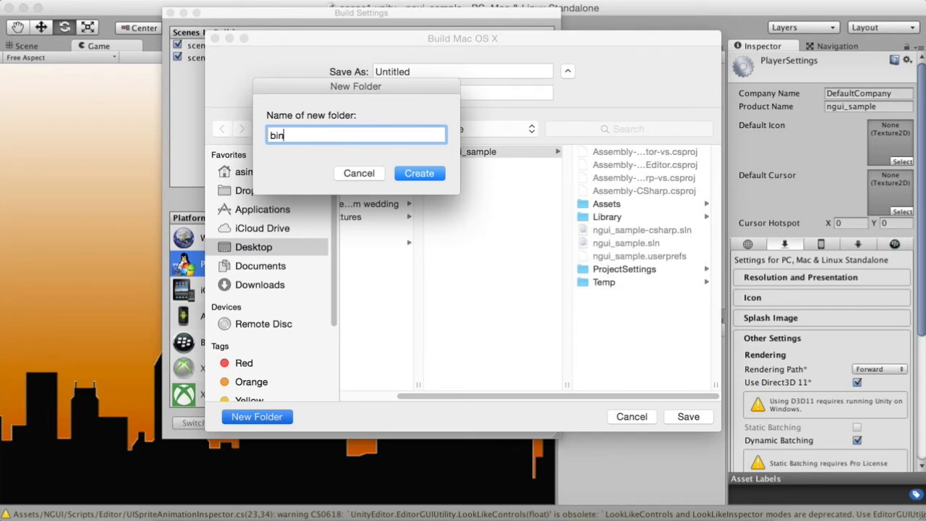
pyautogui.press('Return')
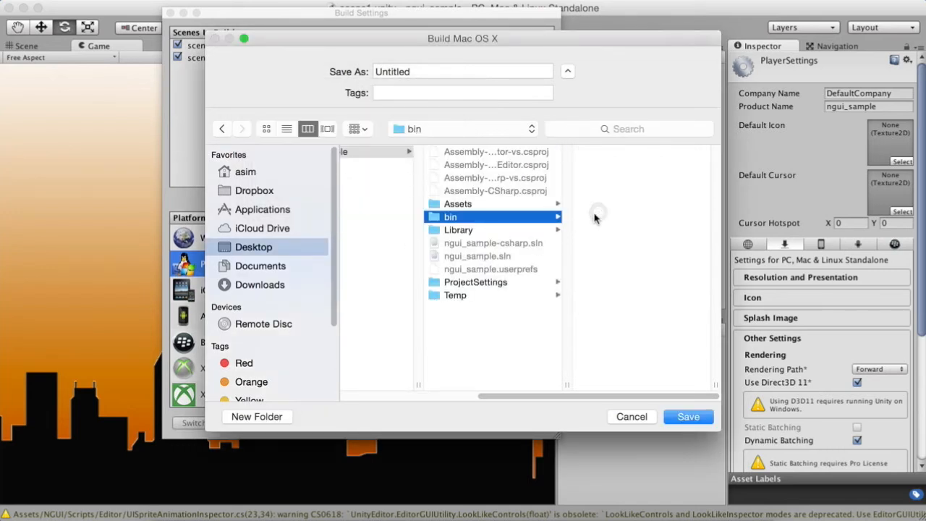
pyautogui.click(275, 416)
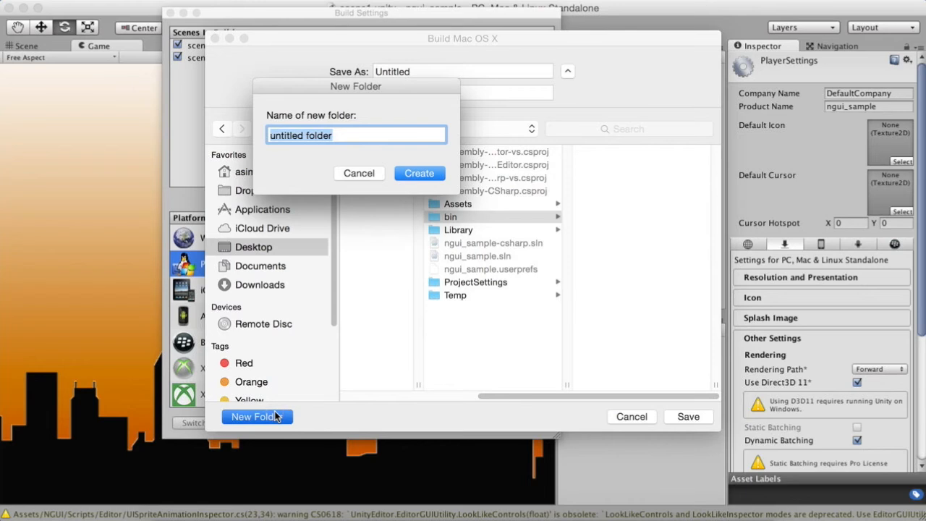
pyautogui.write('macOS_build')
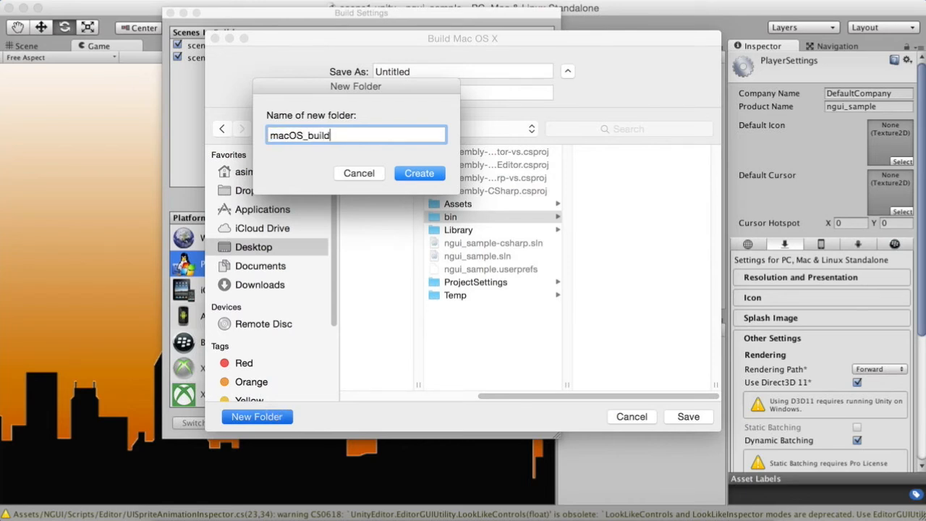
pyautogui.press('Return')
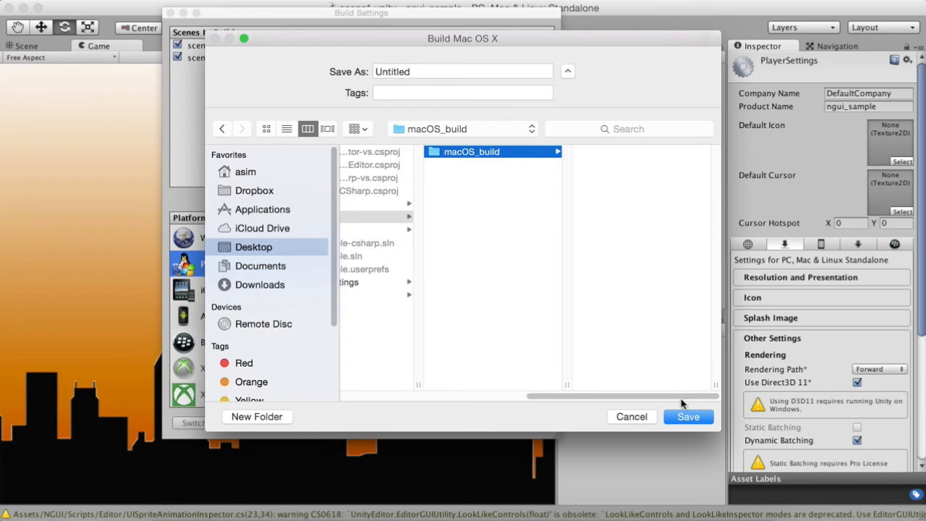
# Name the Mac build myGame and save it in the macOS_build folder.
pyautogui.click(683, 418)
pyautogui.doubleClick(427, 71)
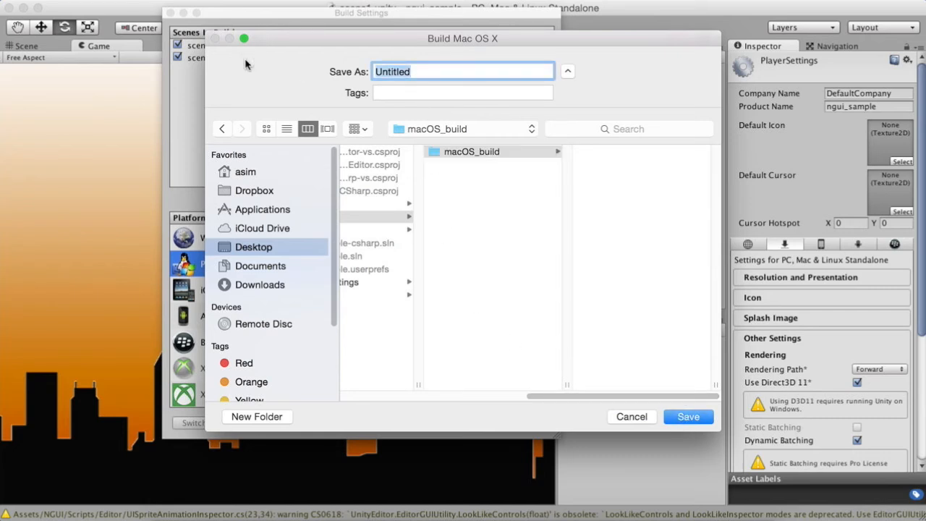
pyautogui.write('myGame')
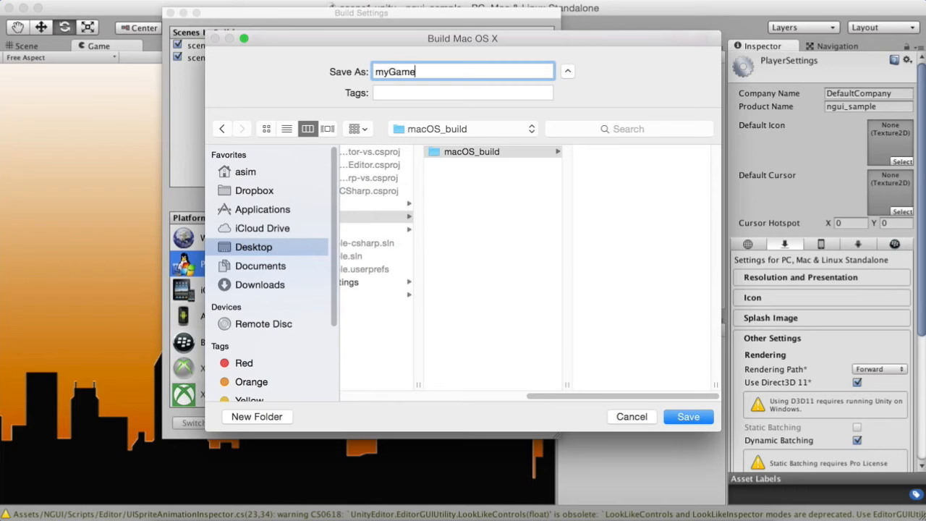
pyautogui.click(688, 417)
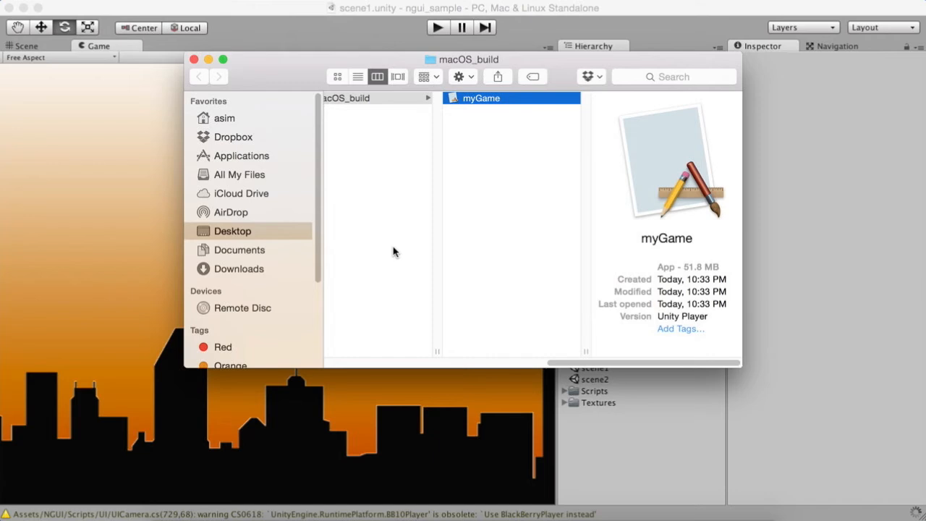
# Launch the built myGame application from the macOS_build folder in Finder.
pyautogui.hscroll(-2, 392, 251)
pyautogui.hscroll(-3, 393, 251)
pyautogui.hscroll(4, 393, 251)
pyautogui.hscroll(-2, 393, 250)
pyautogui.hscroll(1, 393, 251)
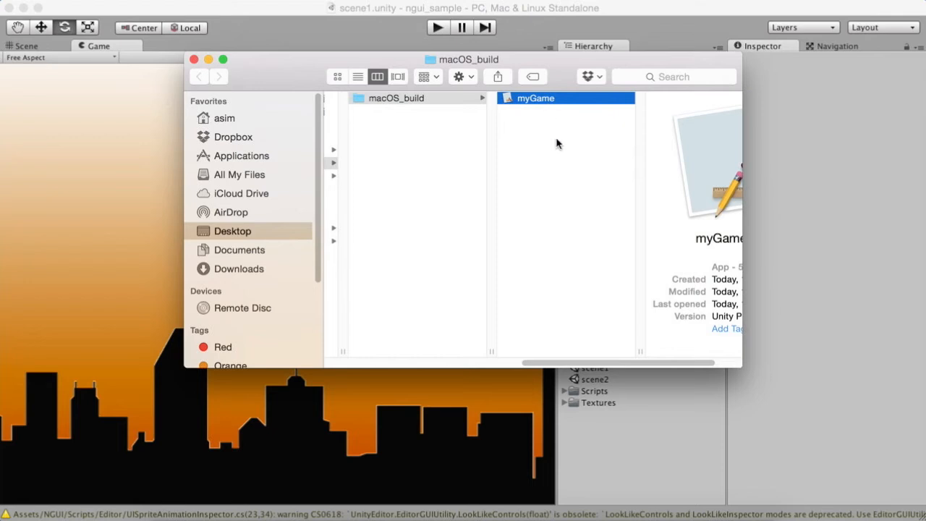
pyautogui.hscroll(3, 568, 177)
pyautogui.hscroll(-2, 567, 177)
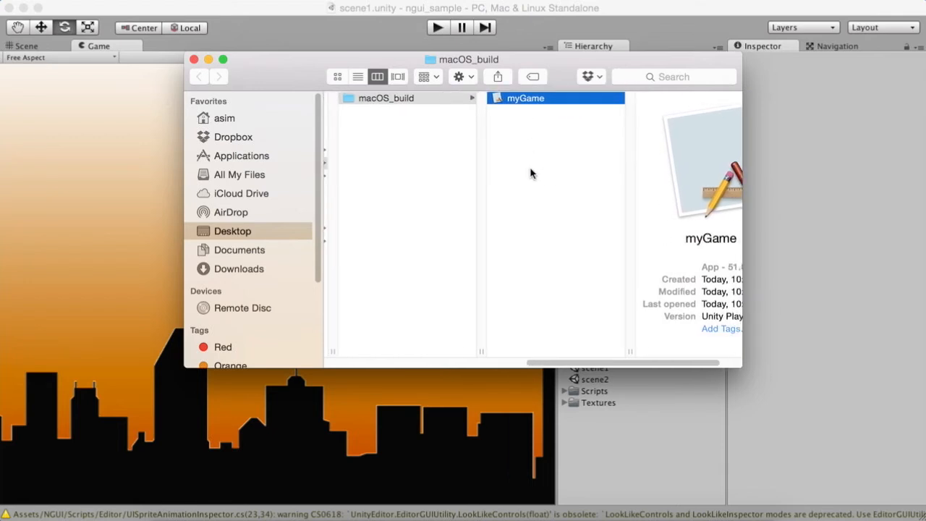
pyautogui.doubleClick(544, 100)
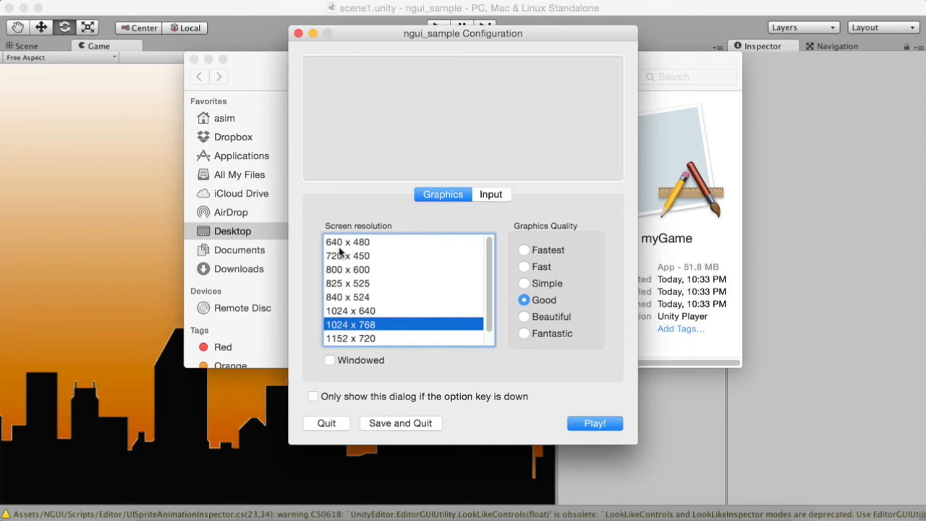
# Look through the screen resolutions, enable windowed mode and start playing the game.
pyautogui.scroll(-1, 382, 333)
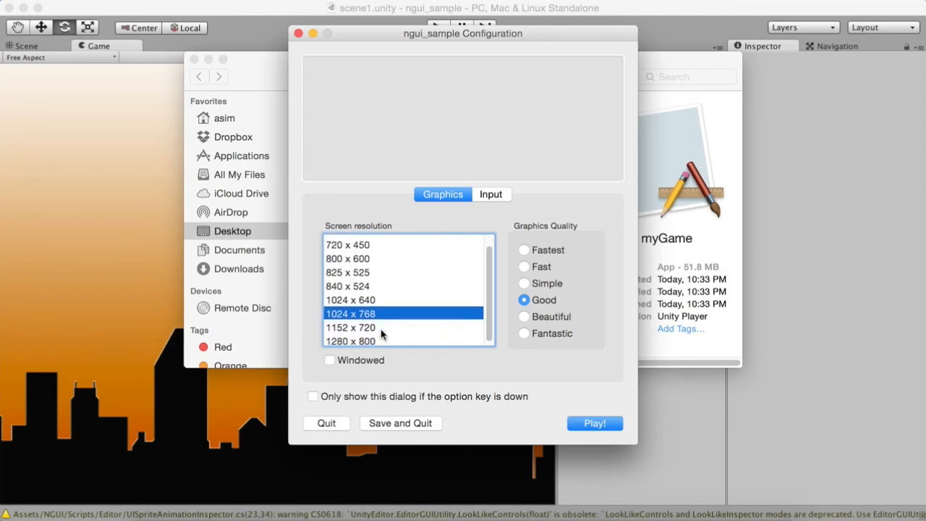
pyautogui.scroll(-1, 382, 334)
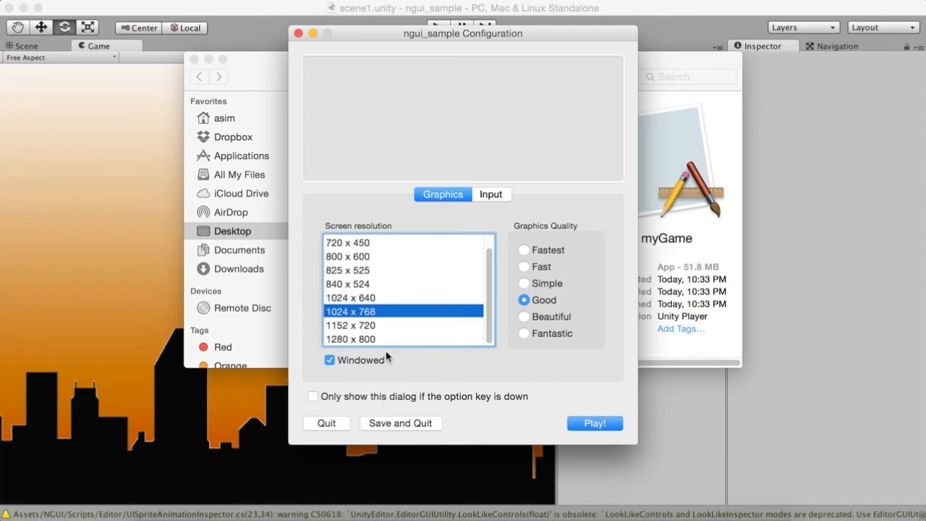
pyautogui.click(595, 423)
pyautogui.click(596, 425)
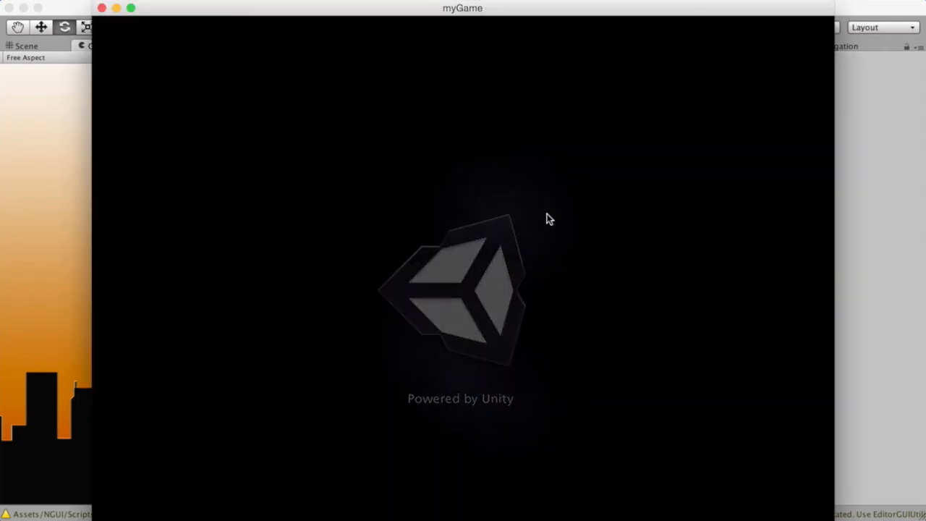
# Test the built game's menu by switching repeatedly between PLAY and QUIT, finally activating PLAY.
pyautogui.press('Down')
pyautogui.press('Up')
pyautogui.press('Down')
pyautogui.press('Up')
pyautogui.press('Down')
pyautogui.press('Up')
pyautogui.press('Down')
pyautogui.press('Up')
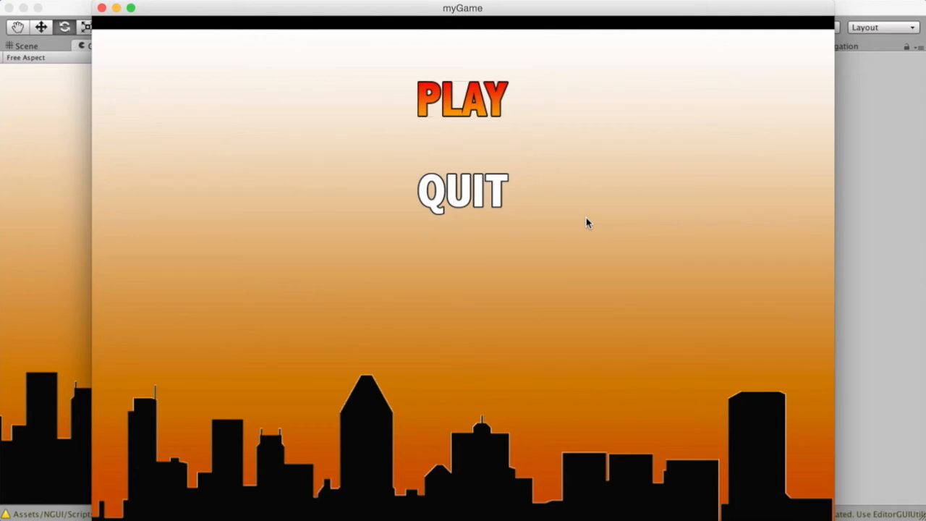
pyautogui.press('Return')
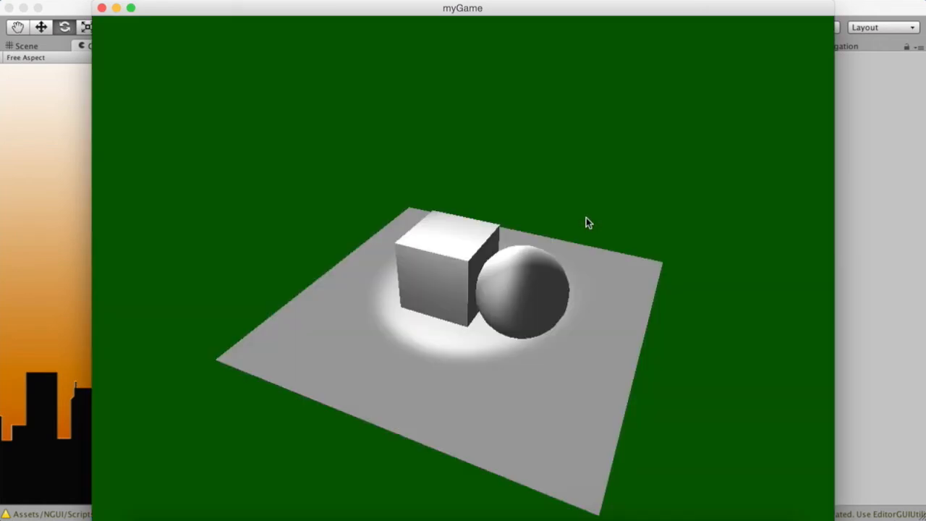
# Quit the running myGame, confirming the exit, and close the macOS_build Finder window.
pyautogui.moveTo(283, 9); pyautogui.dragTo(306, 11)
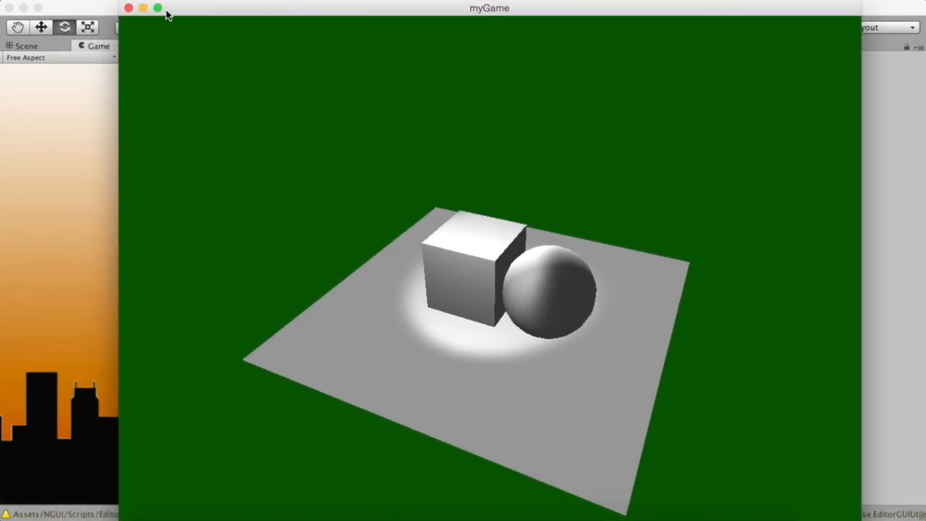
pyautogui.click(130, 8)
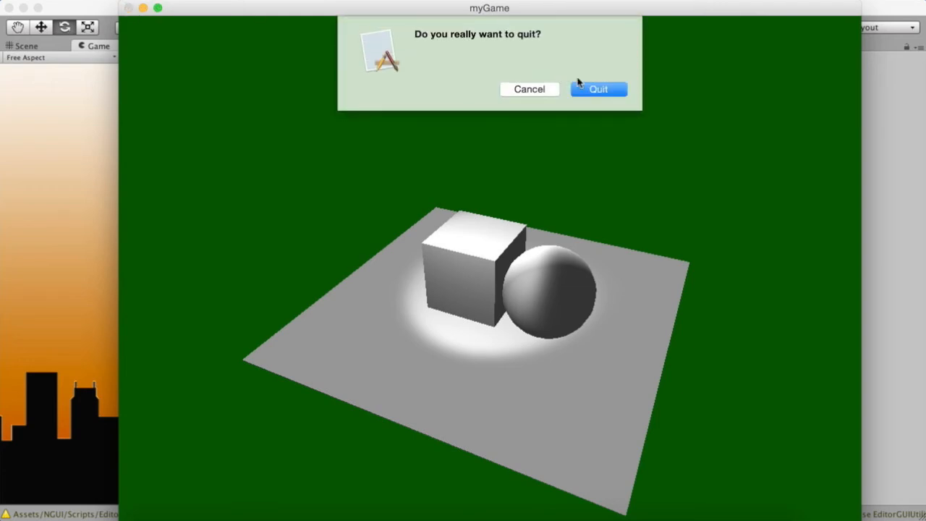
pyautogui.click(600, 90)
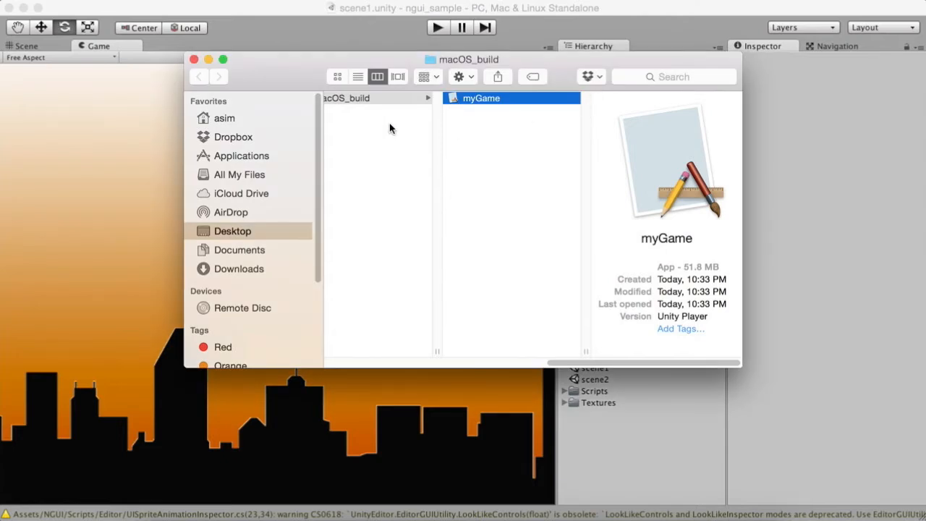
pyautogui.click(194, 59)
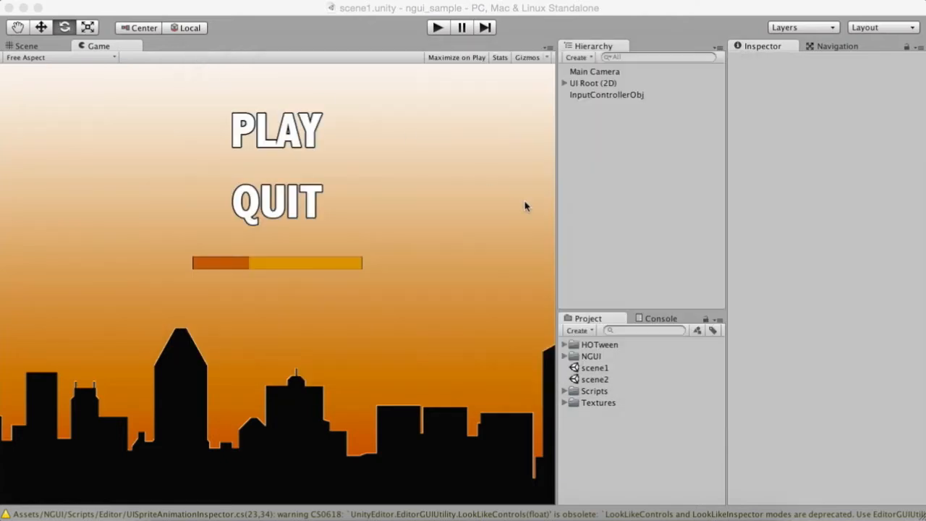
# Reopen Unity's build settings and start a Web Player build with Offline Deployment enabled.
pyautogui.click(94, 1)
pyautogui.click(69, 6)
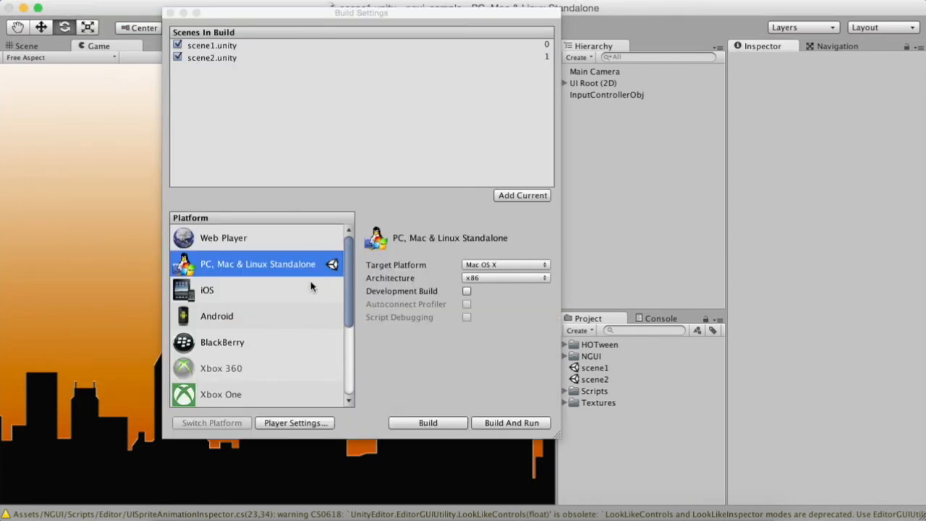
pyautogui.click(276, 233)
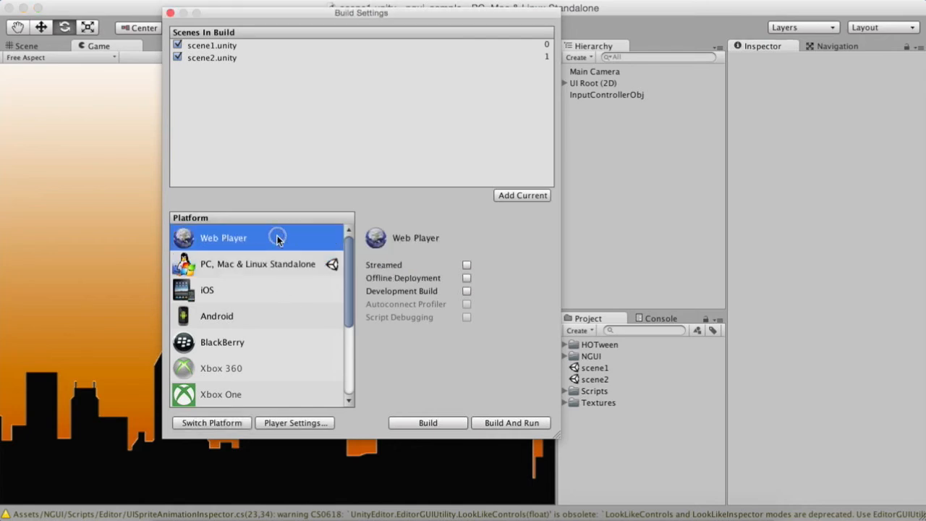
pyautogui.click(466, 279)
pyautogui.click(436, 424)
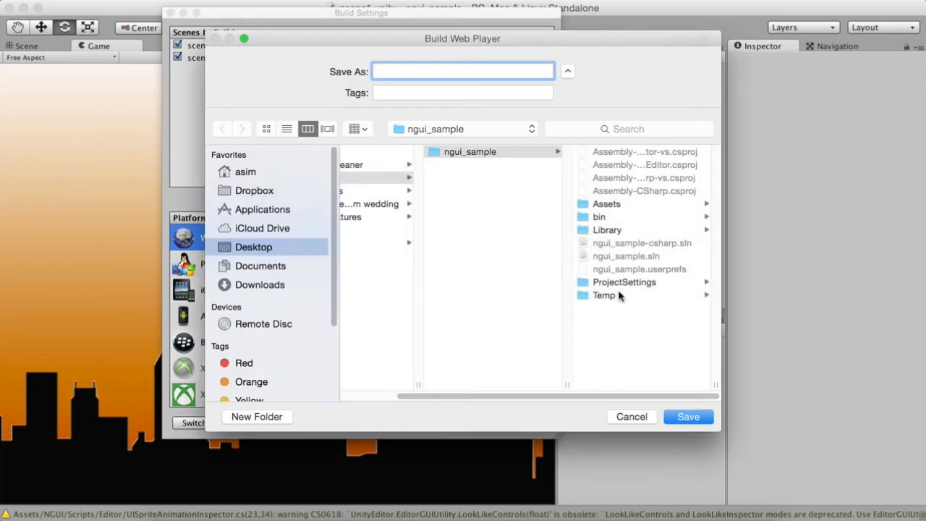
# Create a web_build folder inside the project's bin folder and save the Web Player build there as myGame_web.
pyautogui.click(617, 216)
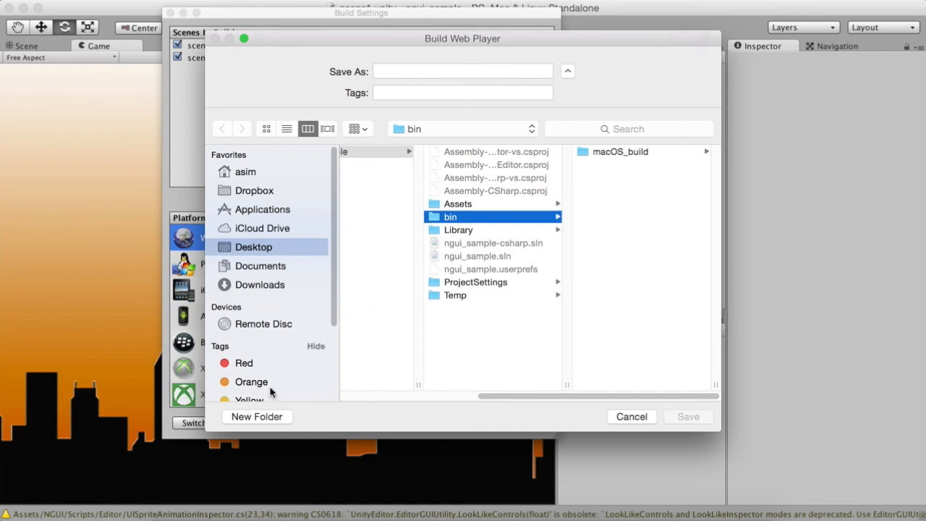
pyautogui.click(259, 416)
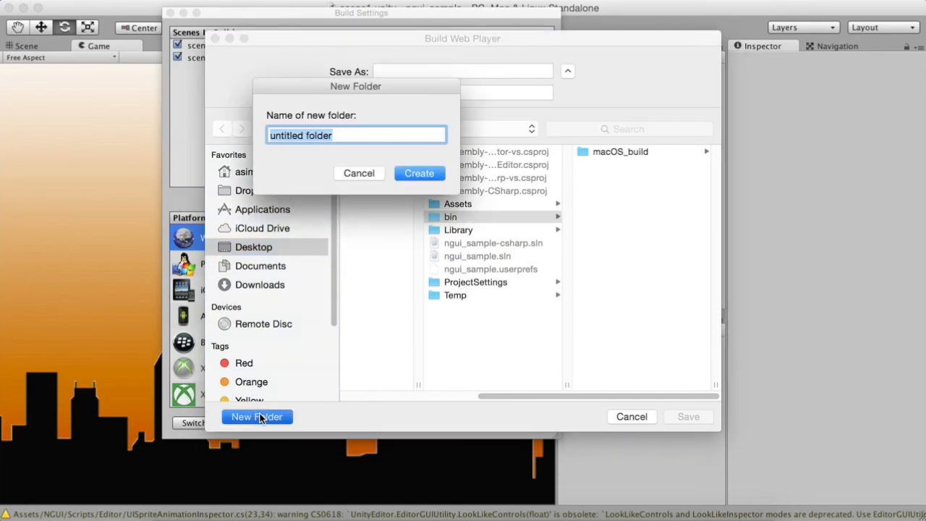
pyautogui.write('web_build')
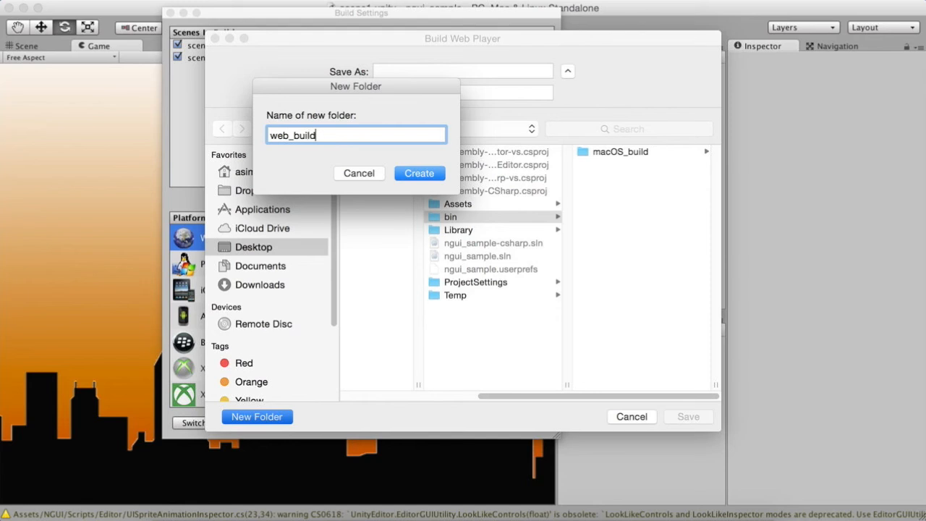
pyautogui.press('Return')
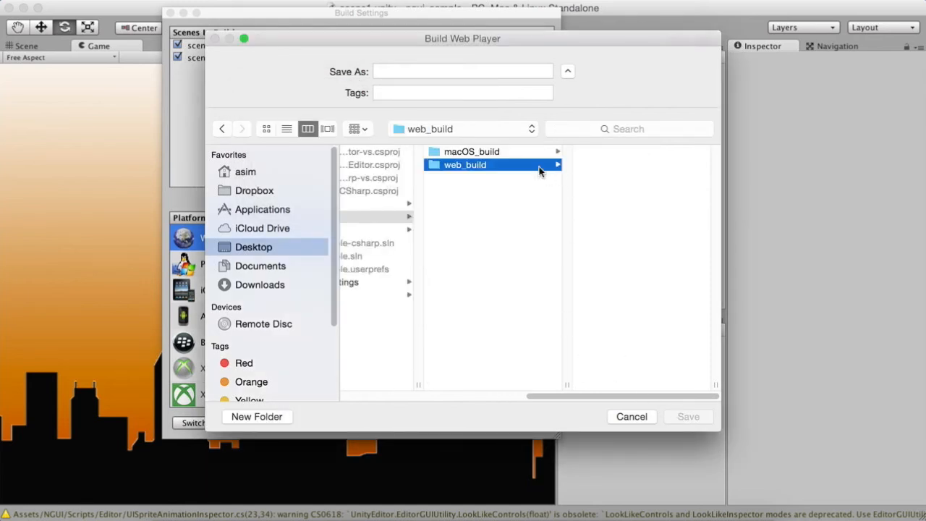
pyautogui.click(516, 71)
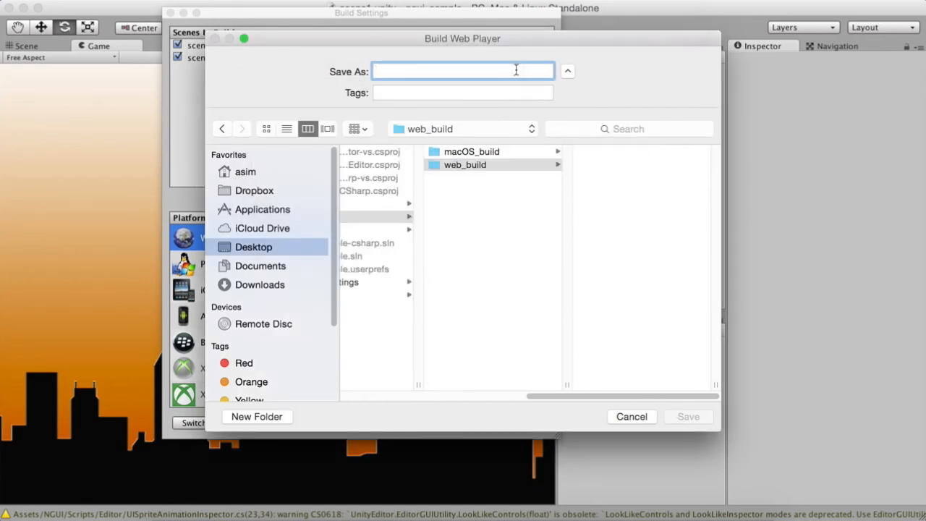
pyautogui.write('myGame_web')
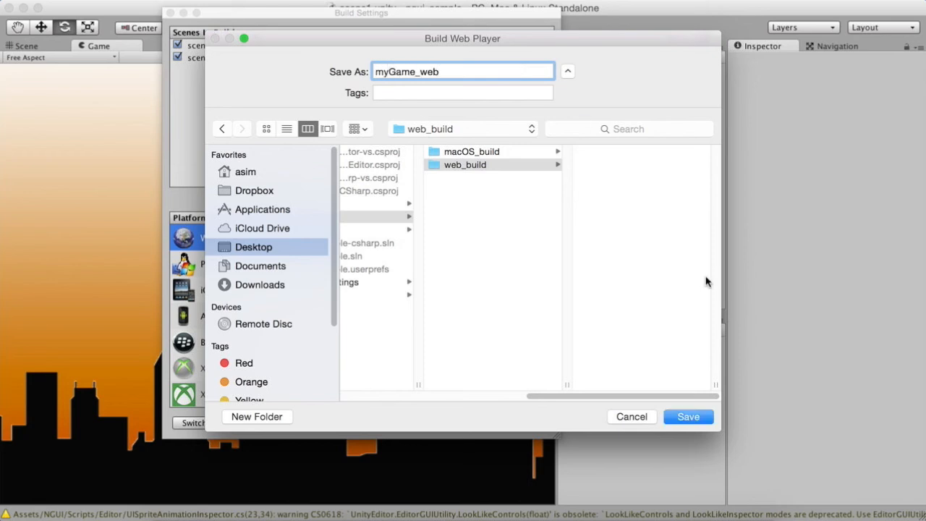
pyautogui.click(687, 420)
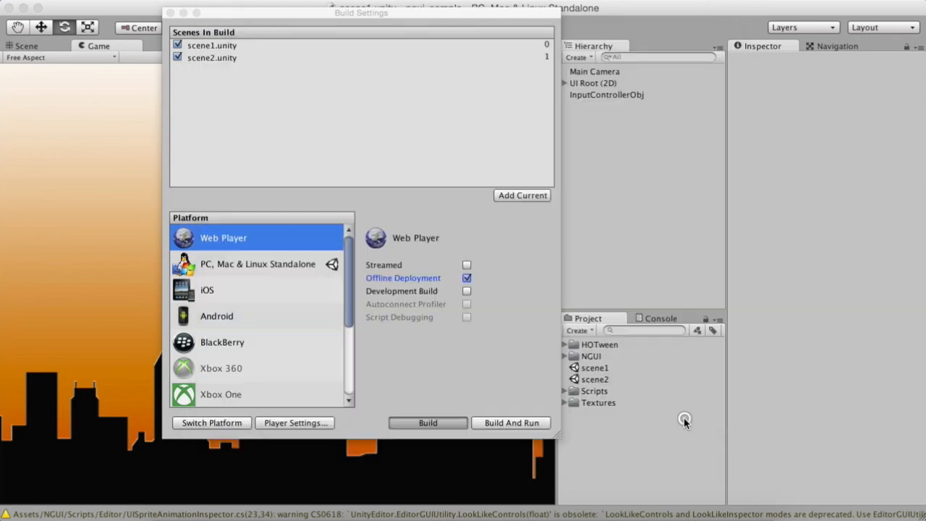
# Build the Web Player again under the name myGame_web, replacing the existing build.
pyautogui.click(430, 423)
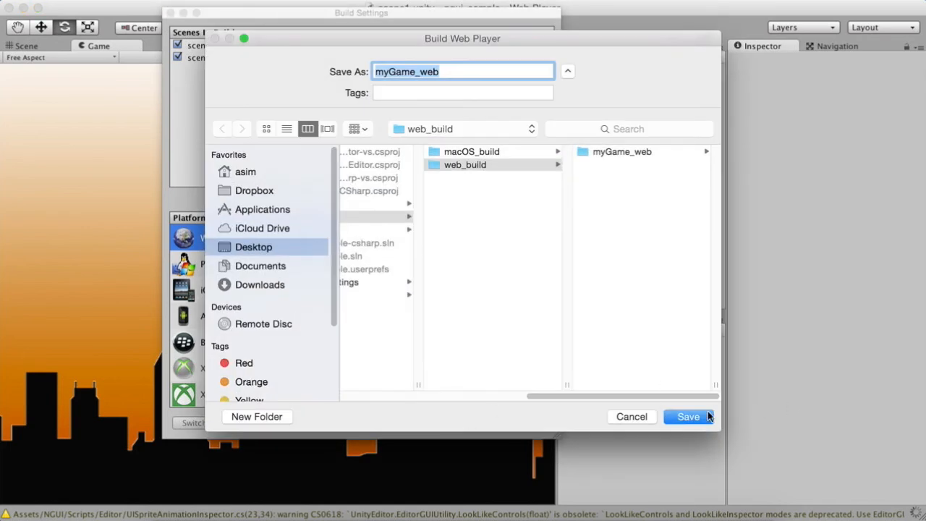
pyautogui.click(688, 417)
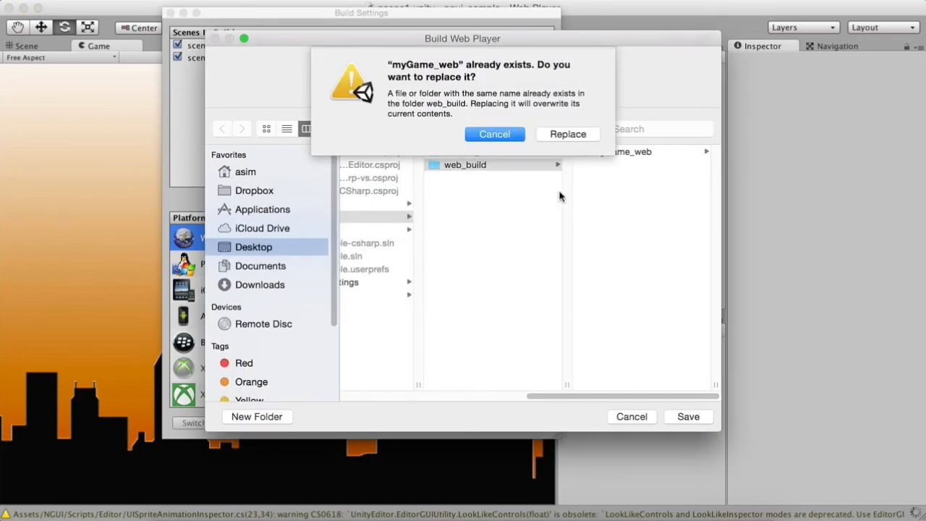
pyautogui.click(564, 136)
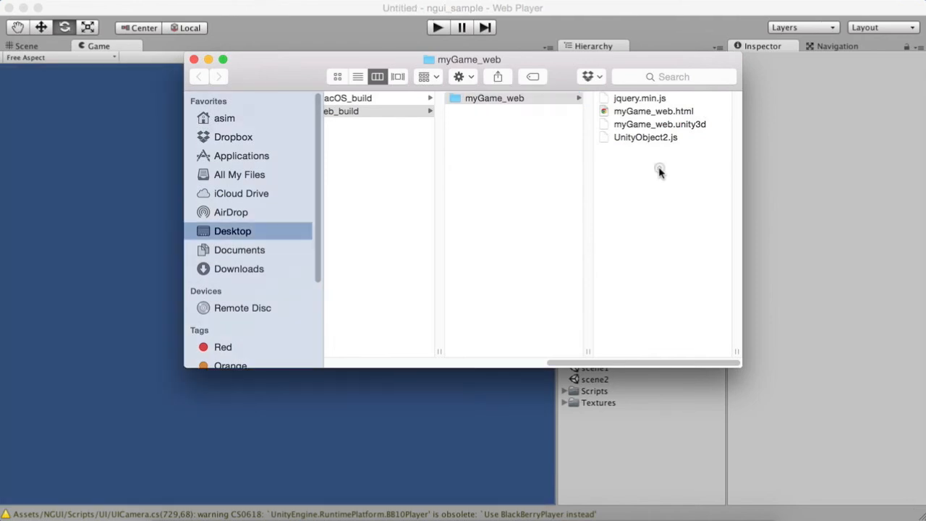
# Open myGame_web.html from the build folder in the browser and close the myGame_web Finder window.
pyautogui.click(651, 111)
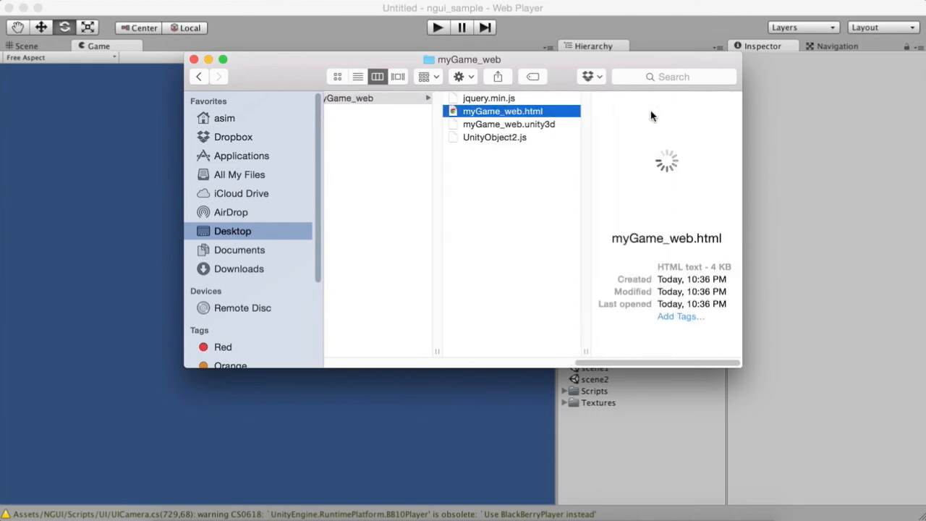
pyautogui.doubleClick(544, 111)
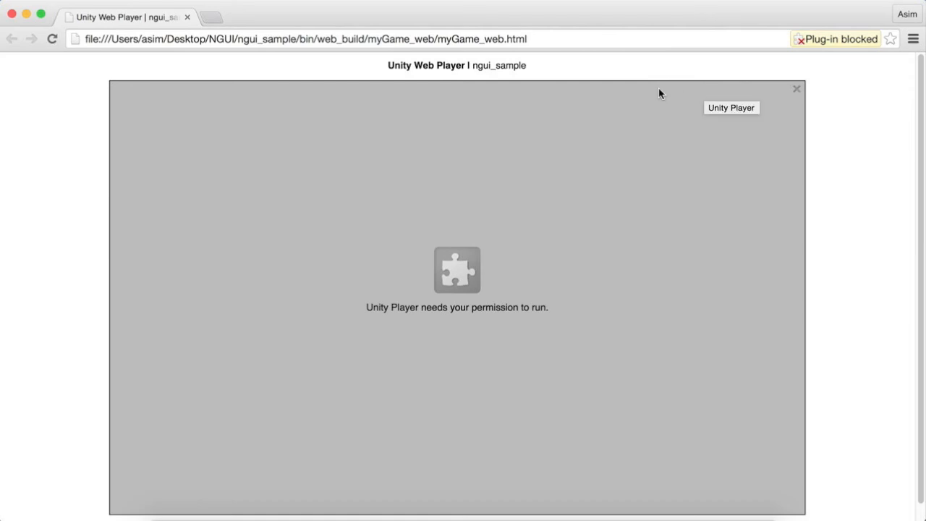
pyautogui.scroll(-1, 659, 93)
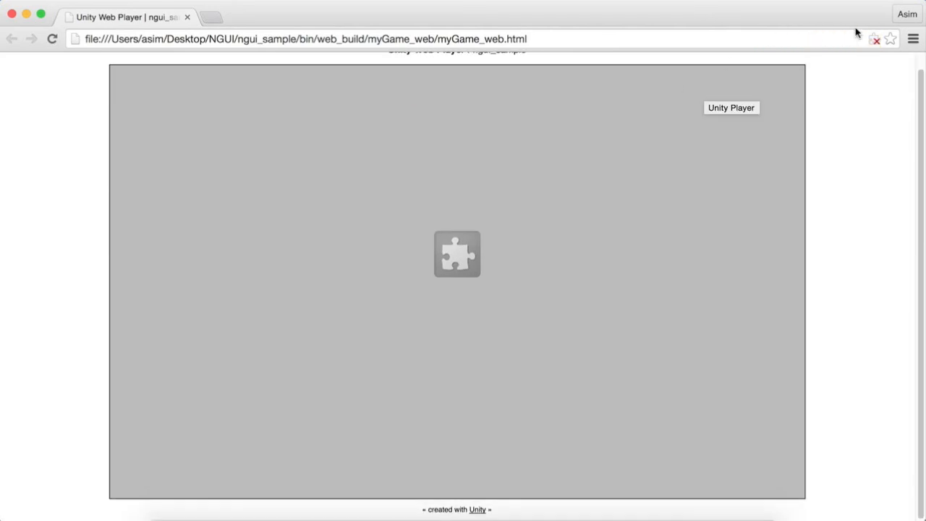
pyautogui.press('super+Tab')
pyautogui.click(208, 74)
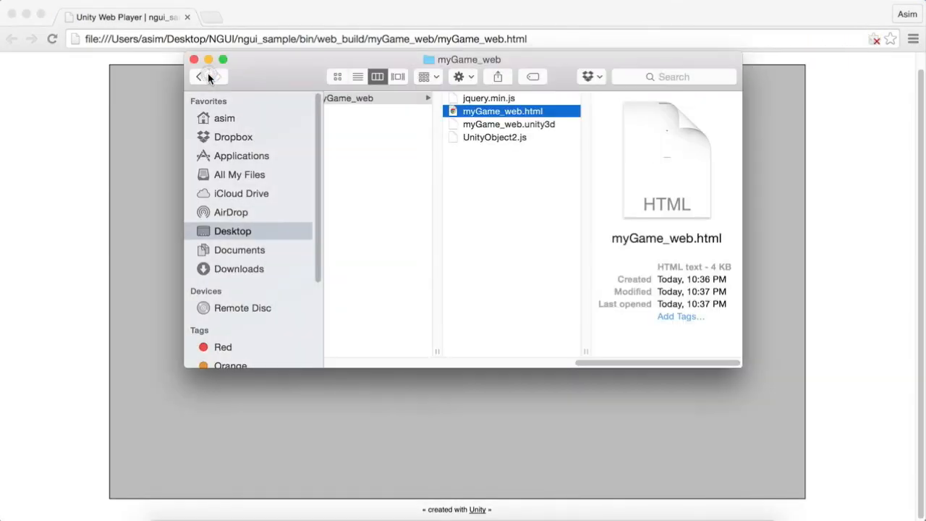
pyautogui.click(194, 60)
# Always allow plug-ins on the myGame_web.html page so that the blocked Unity Player can run.
pyautogui.scroll(1, 763, 132)
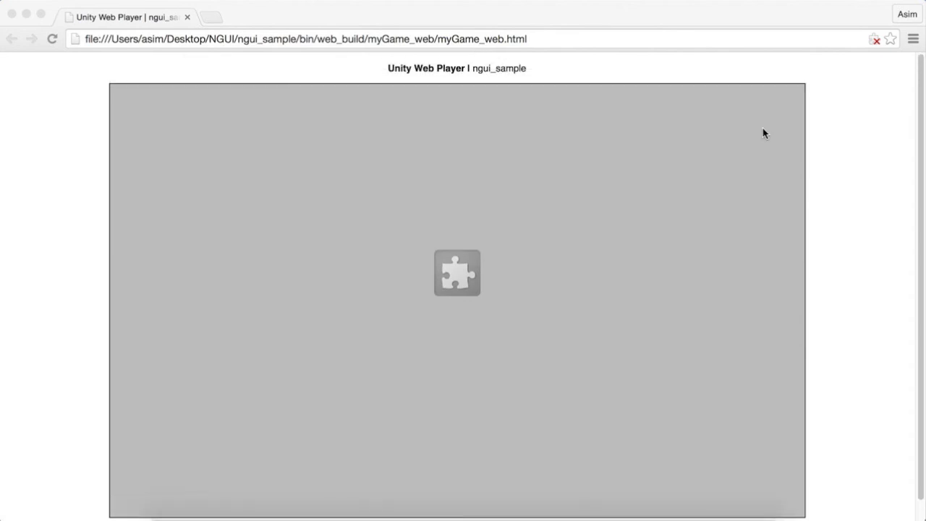
pyautogui.scroll(-1, 763, 133)
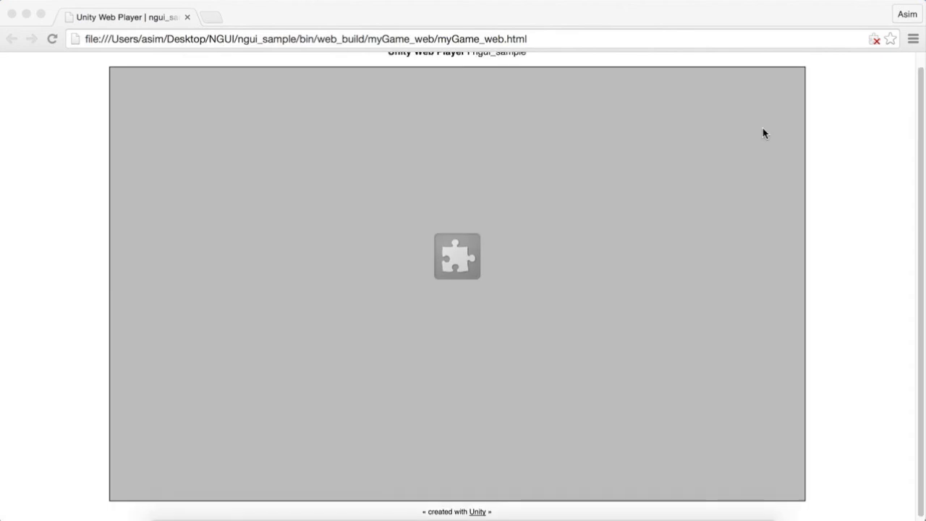
pyautogui.scroll(1, 764, 133)
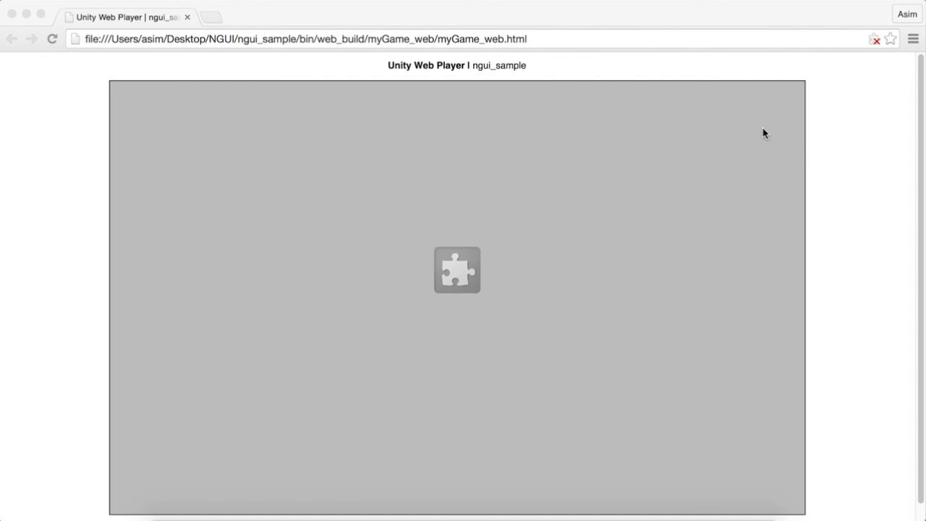
pyautogui.click(874, 40)
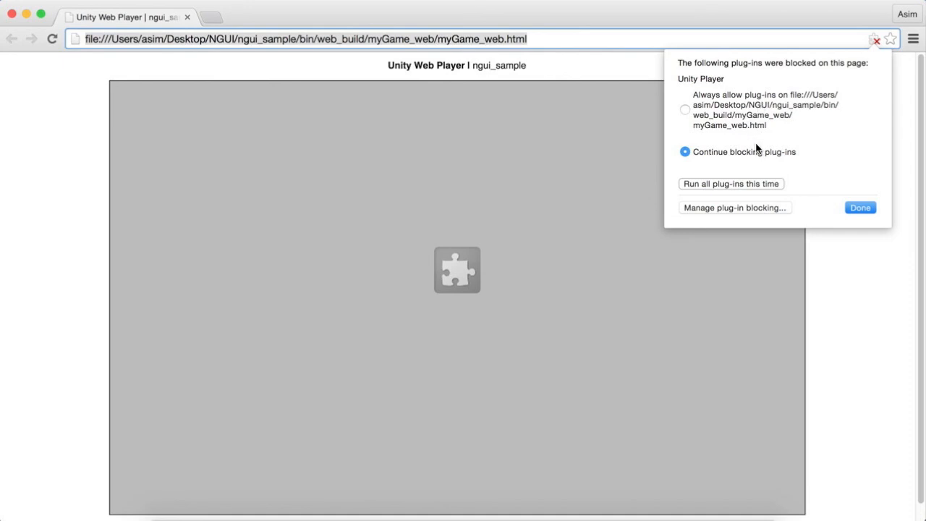
pyautogui.click(721, 109)
pyautogui.click(859, 208)
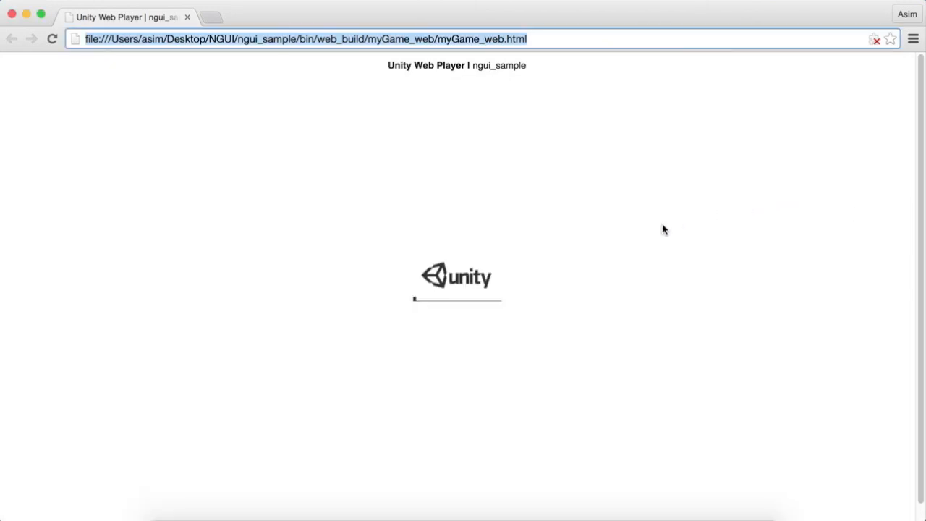
# Test the web build's menu in the browser by starting PLAY, and close the browser window to return to Unity.
pyautogui.press('Down')
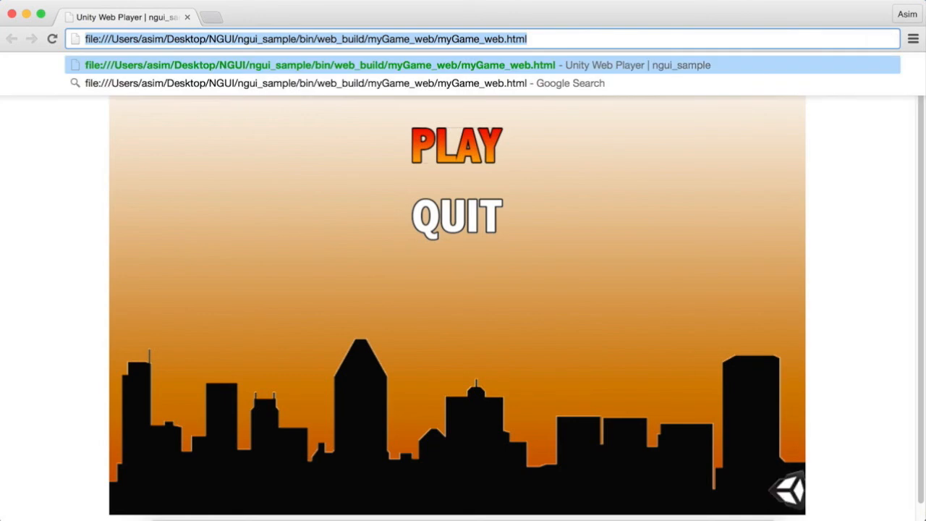
pyautogui.click(859, 148)
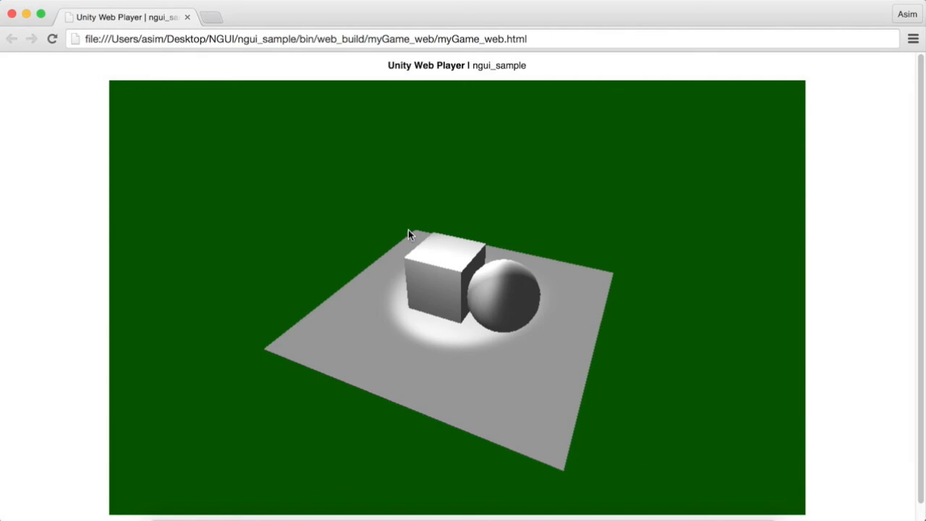
pyautogui.click(12, 14)
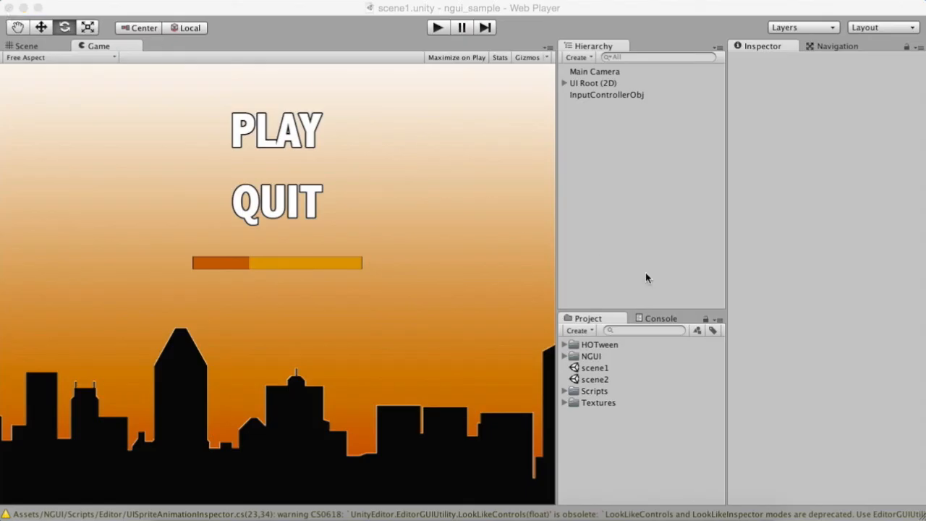